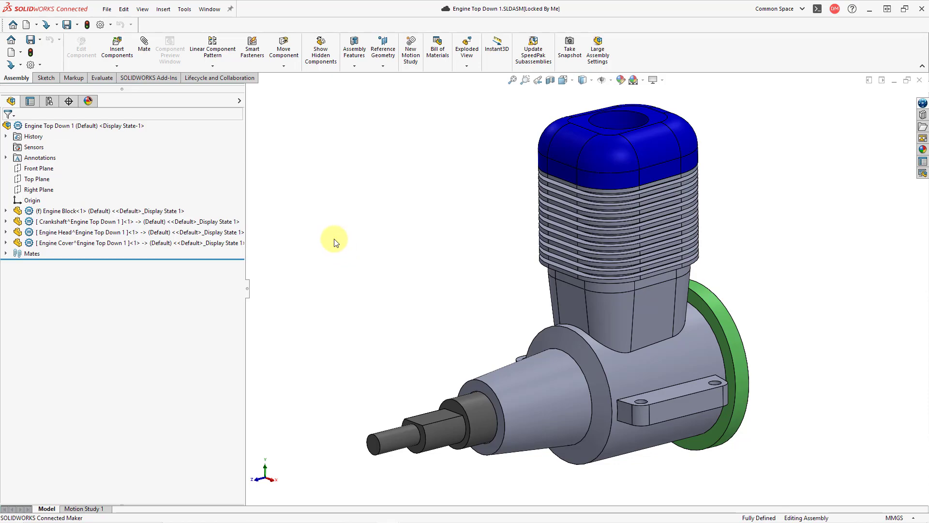
Review the Assemblies settings in the system options, including the option for saving new components to external files, and close without applying changes.
click(102, 25)
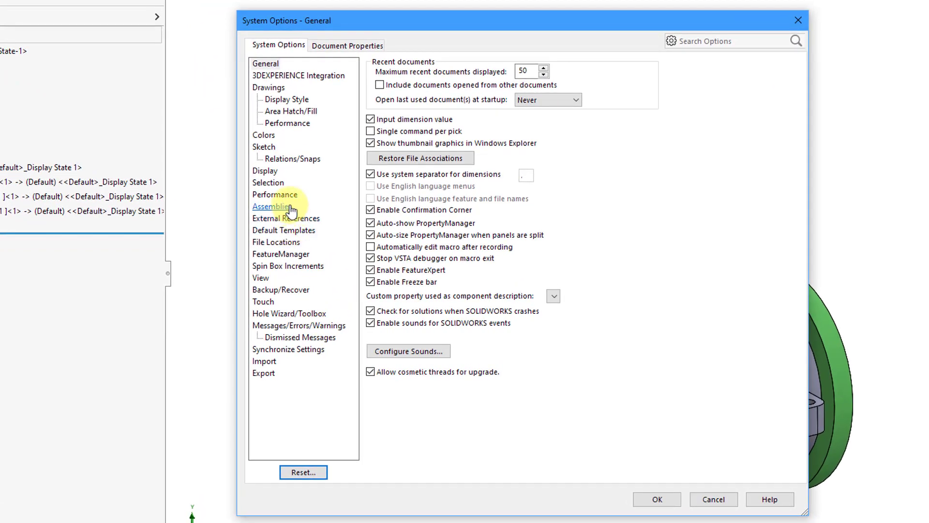
click(296, 208)
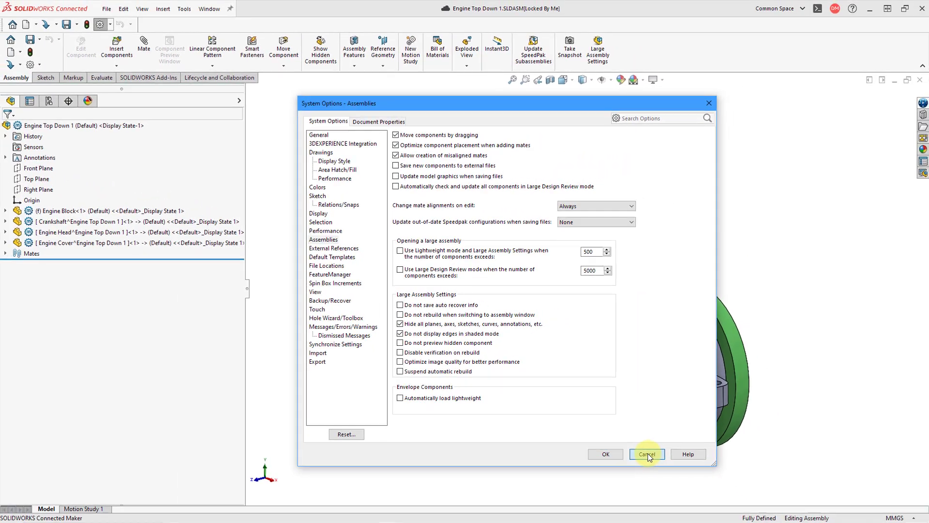
click(714, 499)
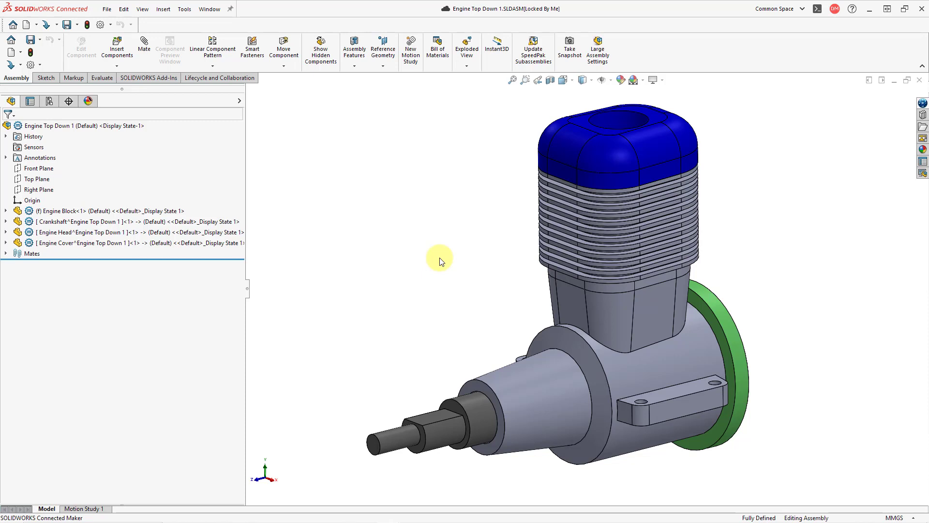
Create a new assembly from the Engine Block part with the block placed in it, and save it as Assem1.SLDASM in Documents.
click(216, 11)
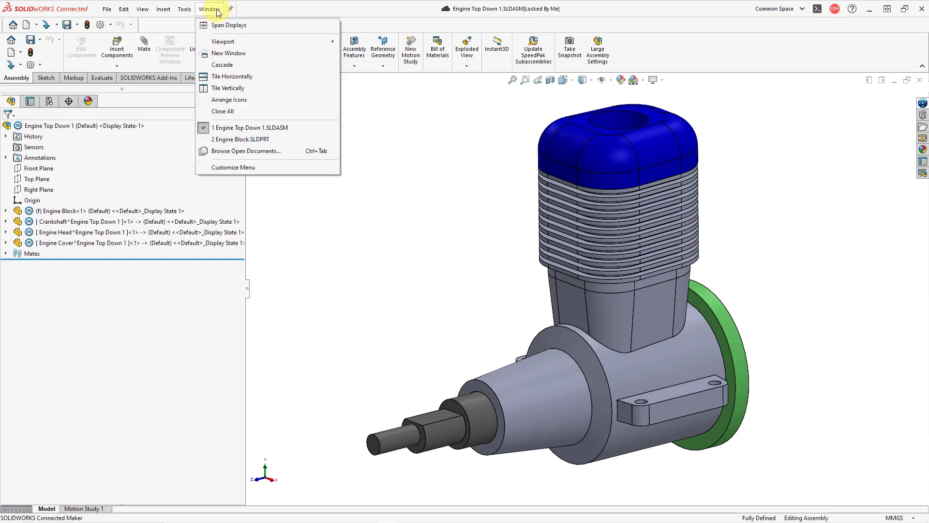
click(242, 139)
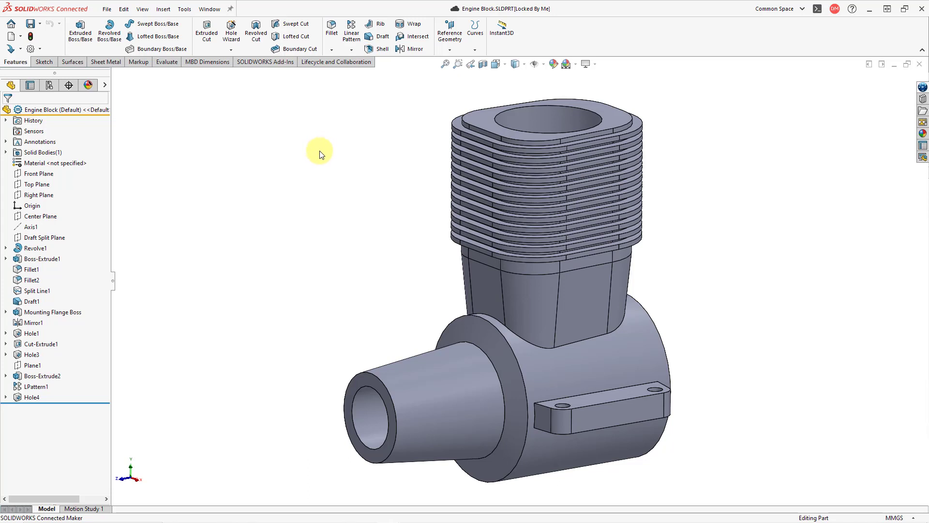
click(110, 11)
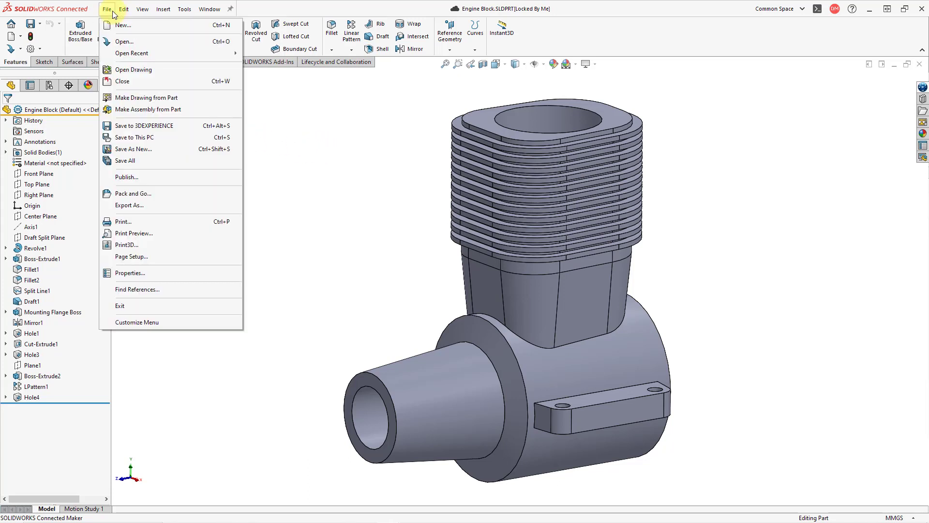
click(173, 112)
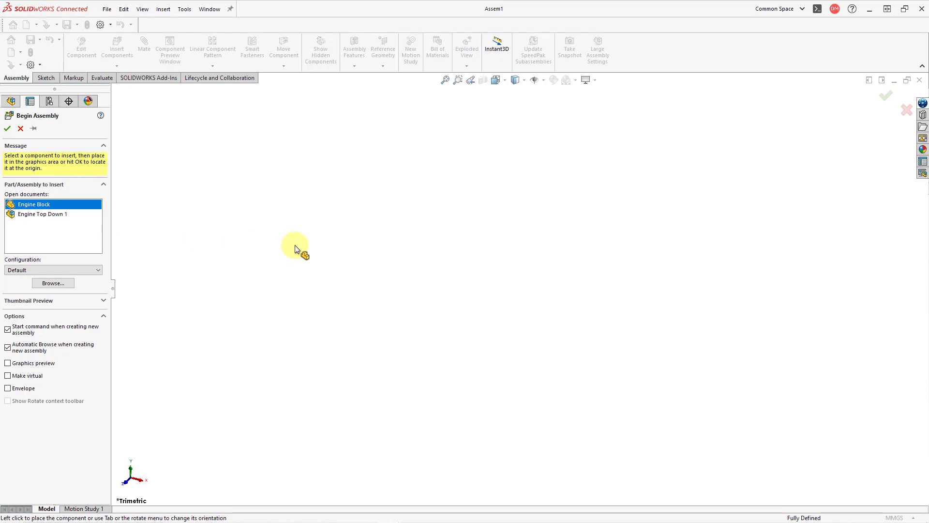
click(239, 216)
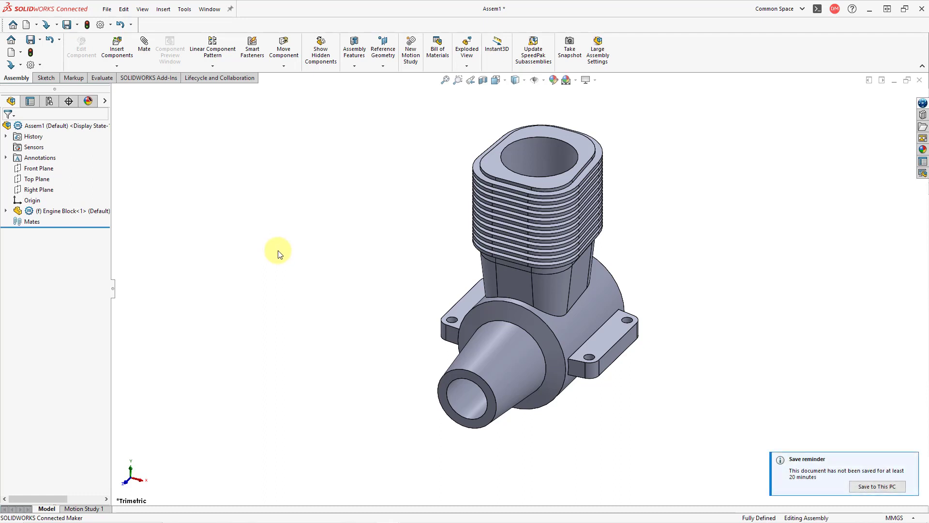
click(882, 487)
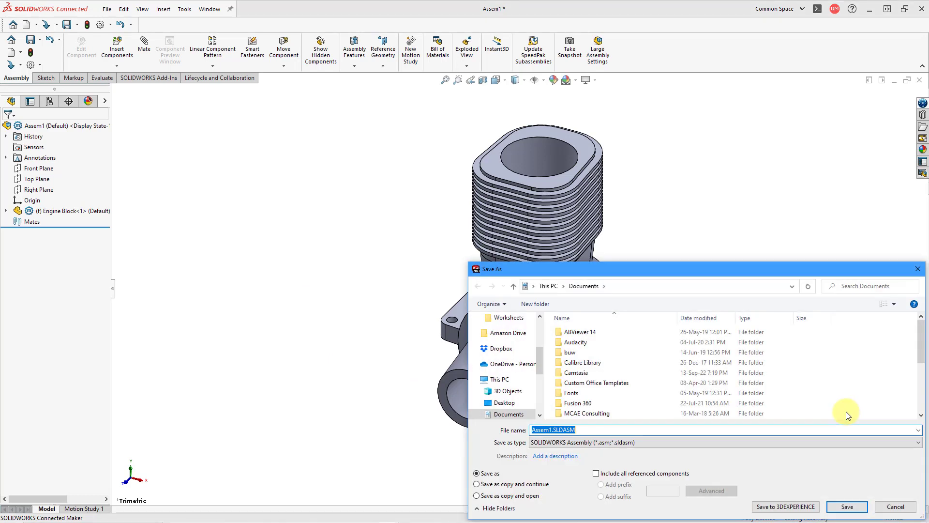
click(857, 506)
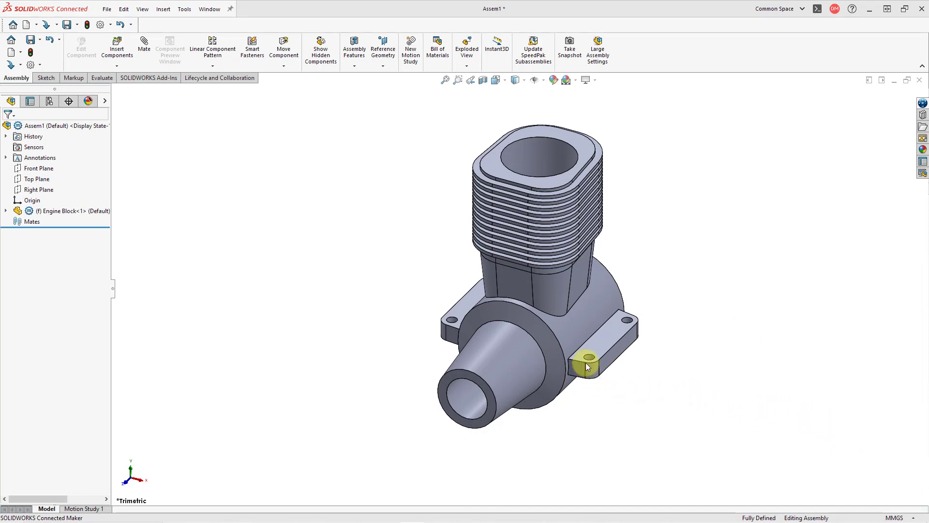
Insert a new part into the assembly, positioned on the flat inner face of the engine block that surrounds the shaft bore.
middle_drag(585, 362, 415, 341)
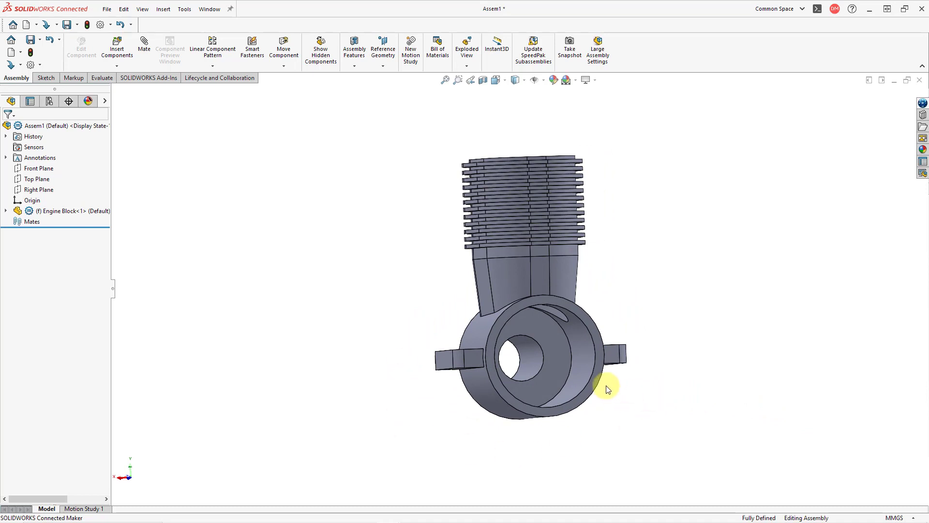
scroll(610, 387, down, 2)
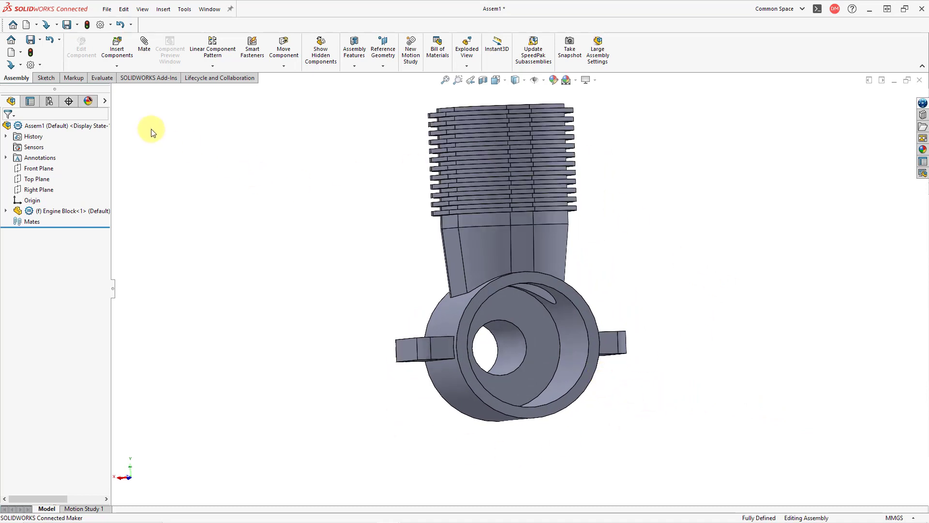
click(114, 68)
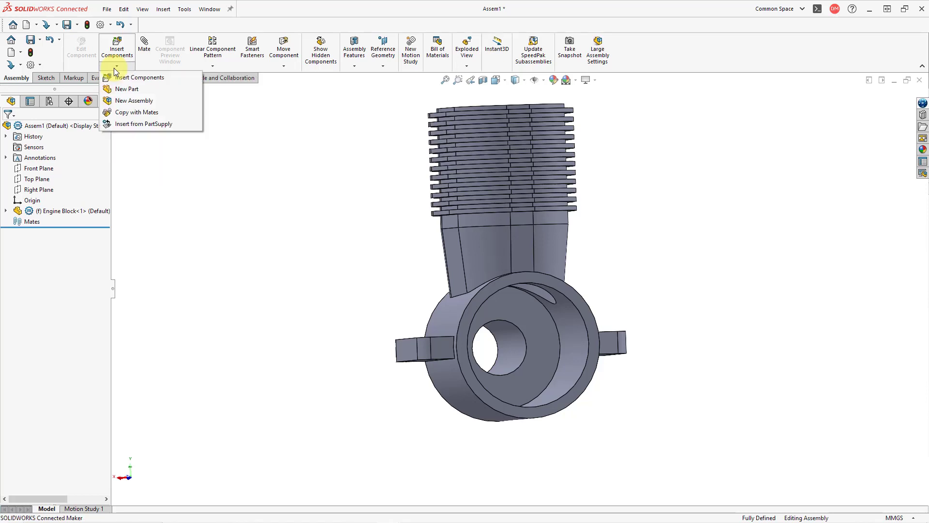
click(150, 92)
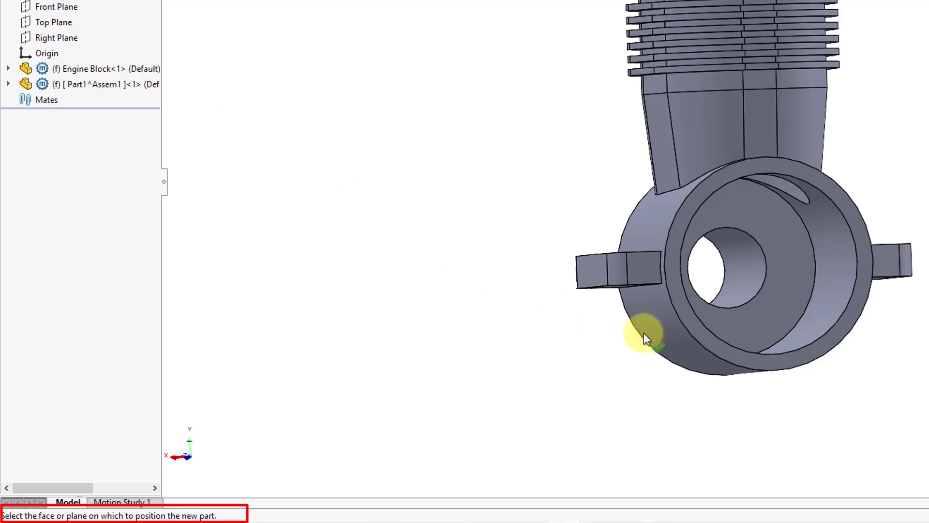
click(790, 271)
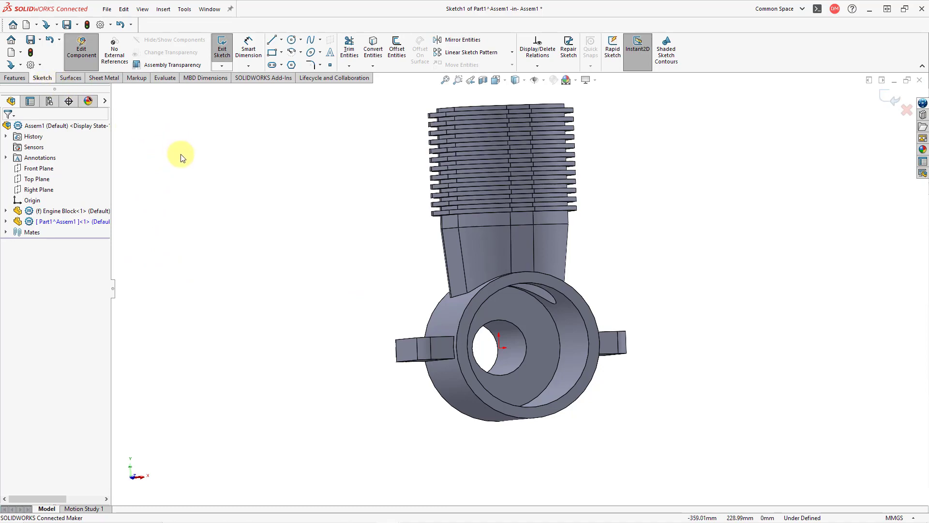
In the back view, sketch a circle centred on the origin inside the shaft bore with a radius of 27.5 mm.
click(504, 82)
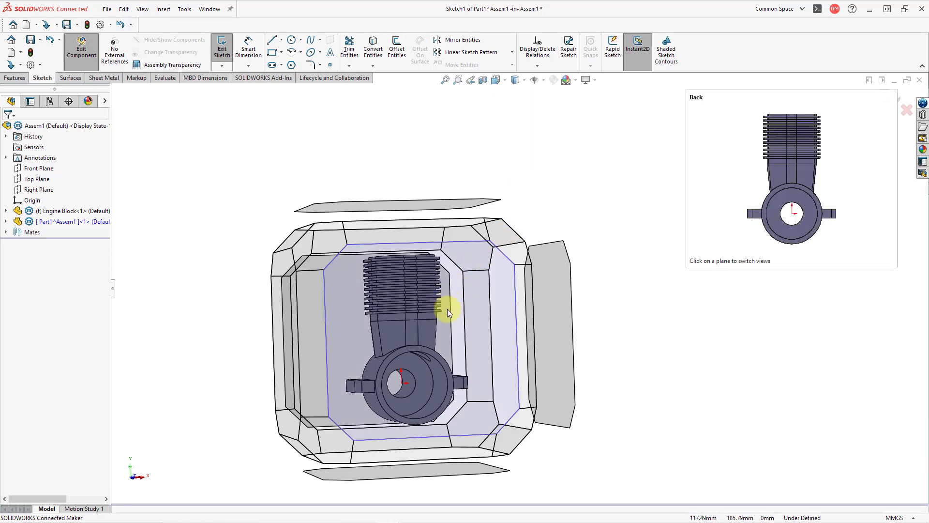
click(447, 310)
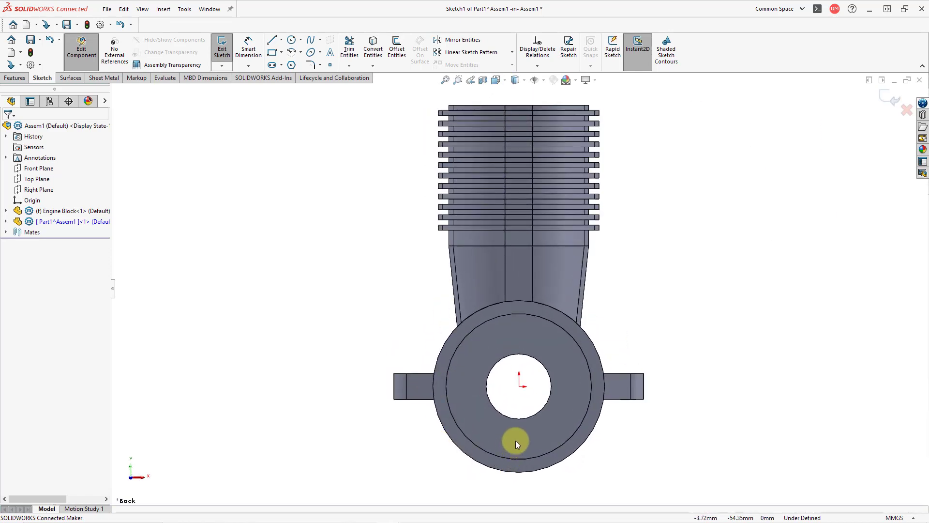
scroll(516, 440, down, 2)
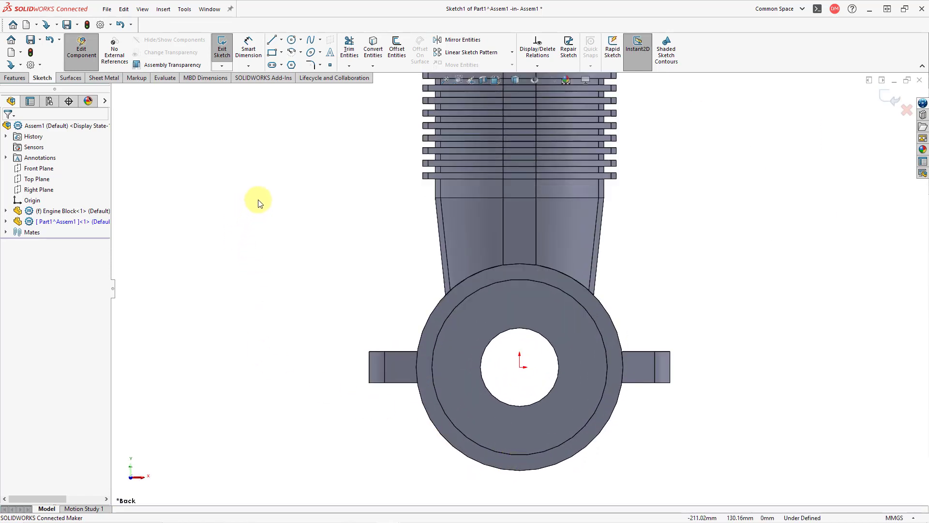
click(292, 41)
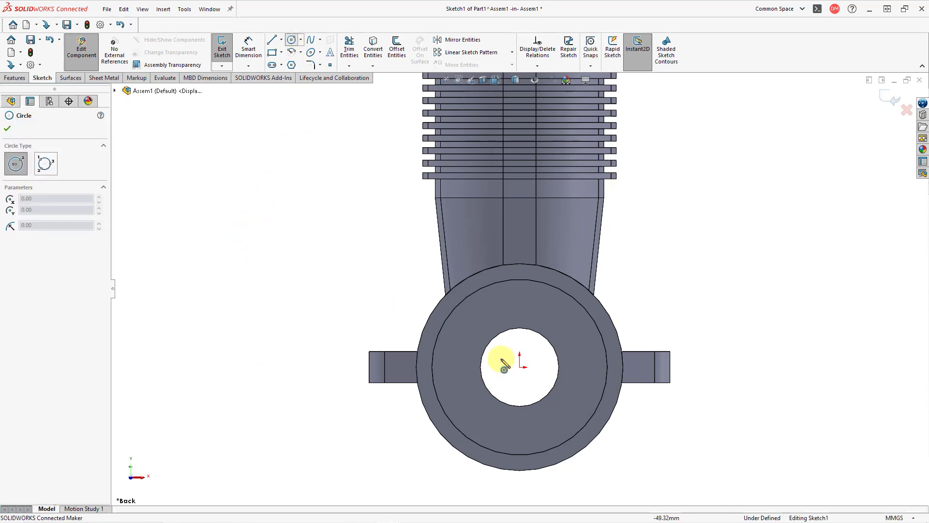
drag(520, 367, 532, 399)
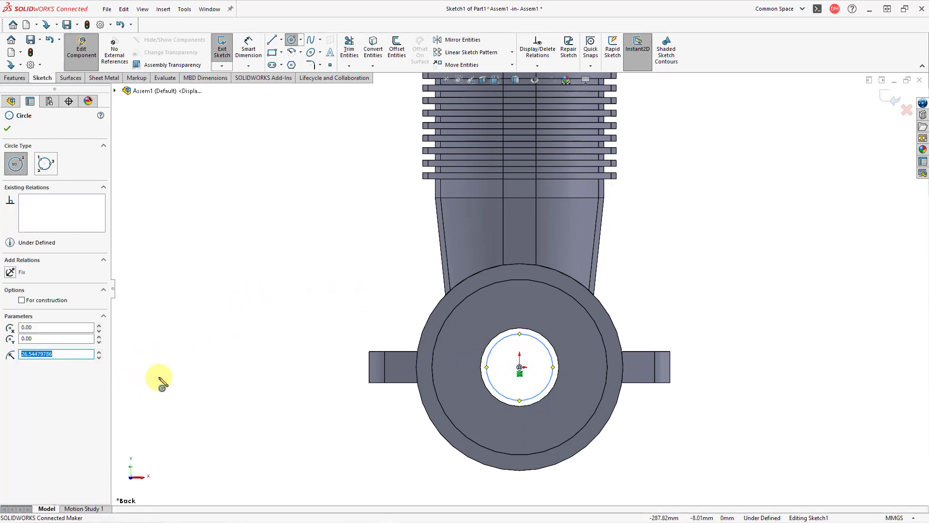
text(27.5)
key(Return)
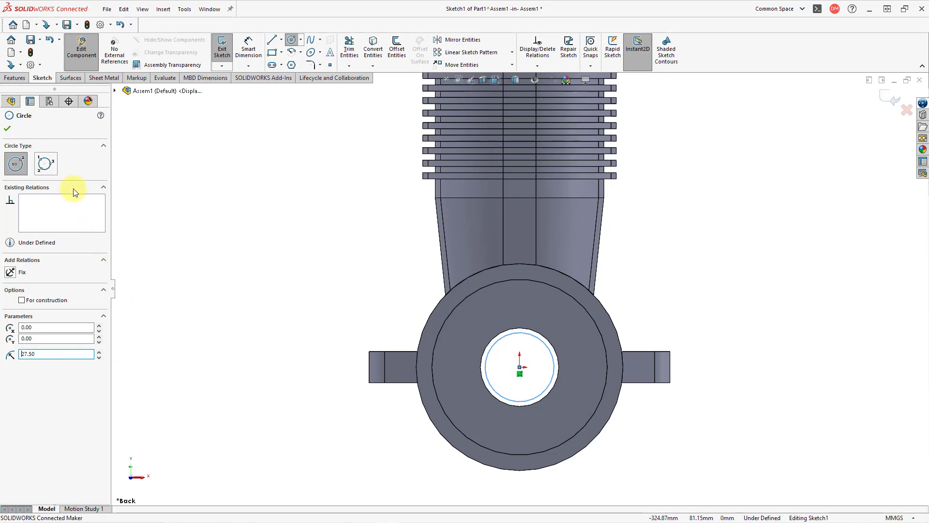
click(7, 128)
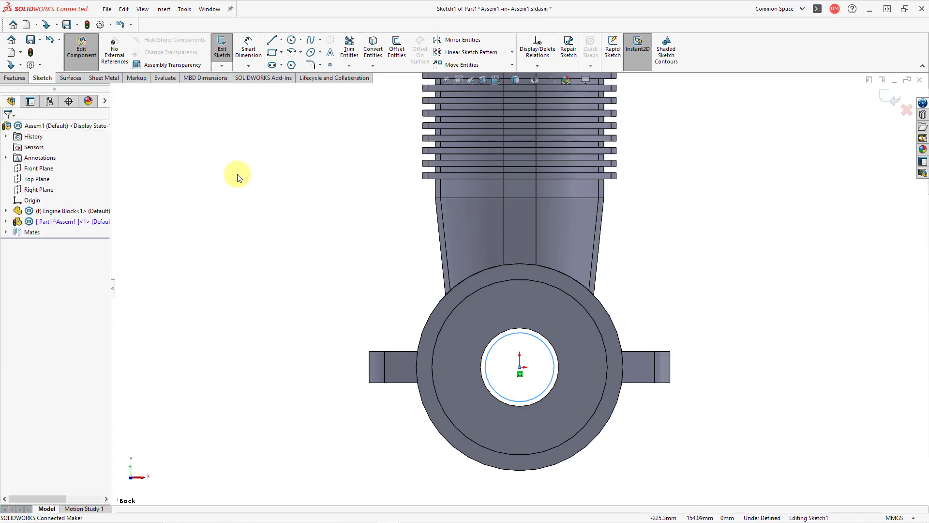
Dimension the sketched circle's diameter at 55 mm.
click(250, 56)
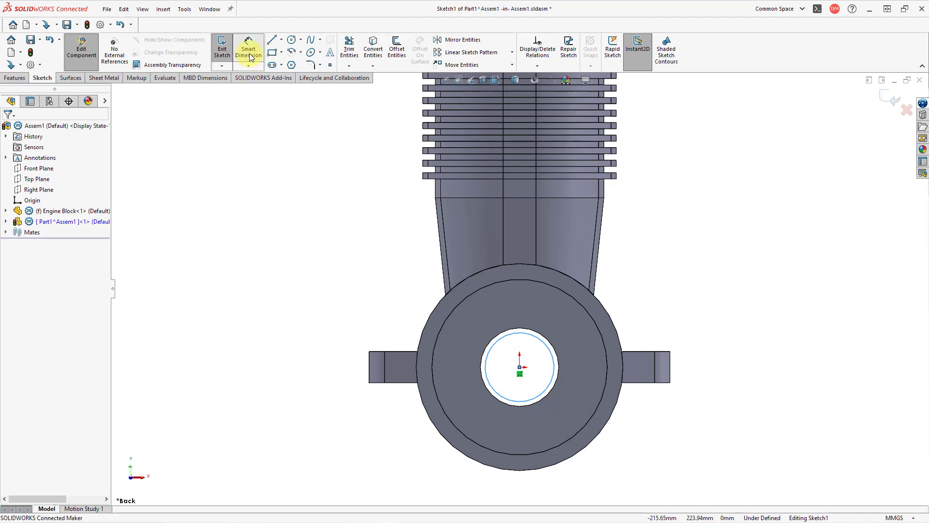
click(528, 339)
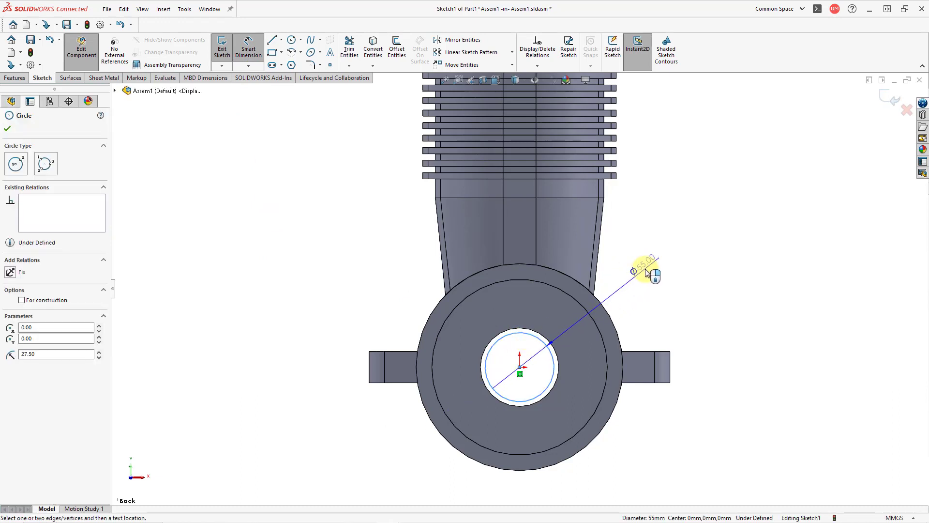
click(646, 268)
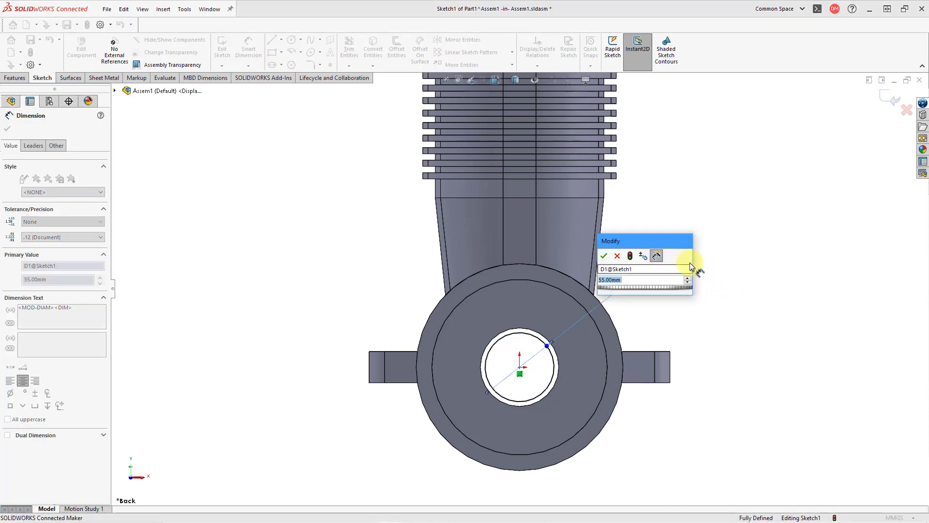
click(604, 255)
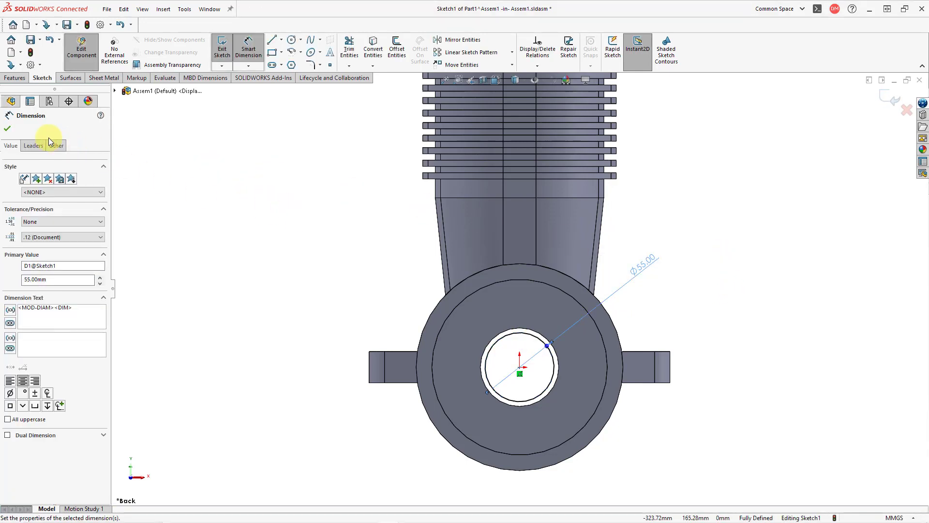
click(8, 130)
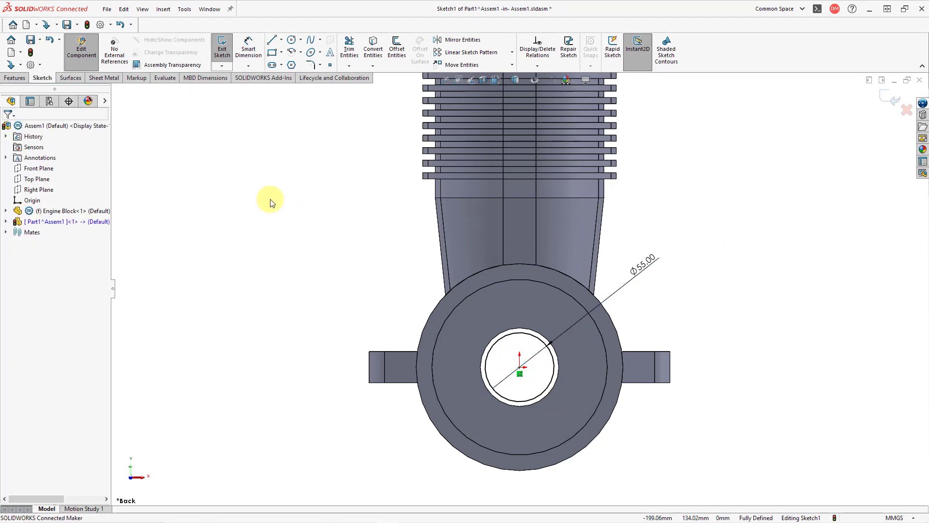
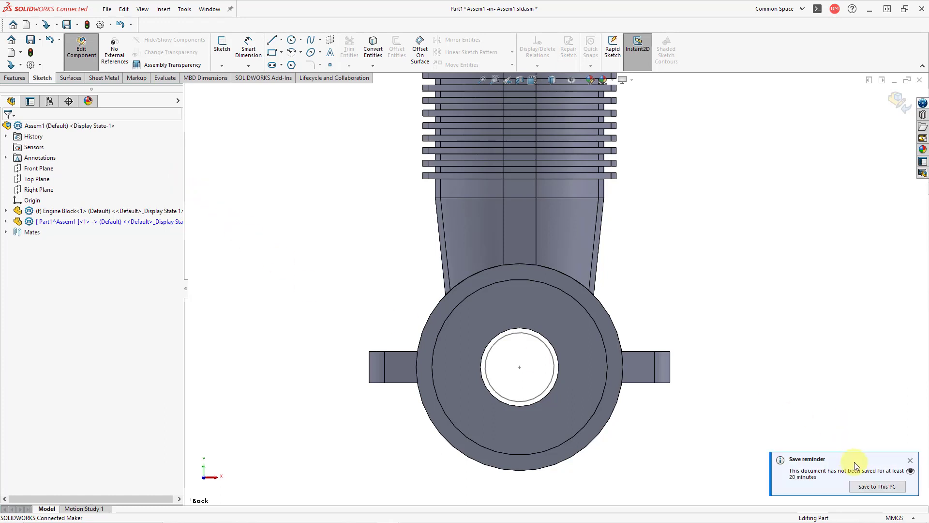
Dismiss the save reminder and rename the new in-context part as Crank Shaft.
click(911, 461)
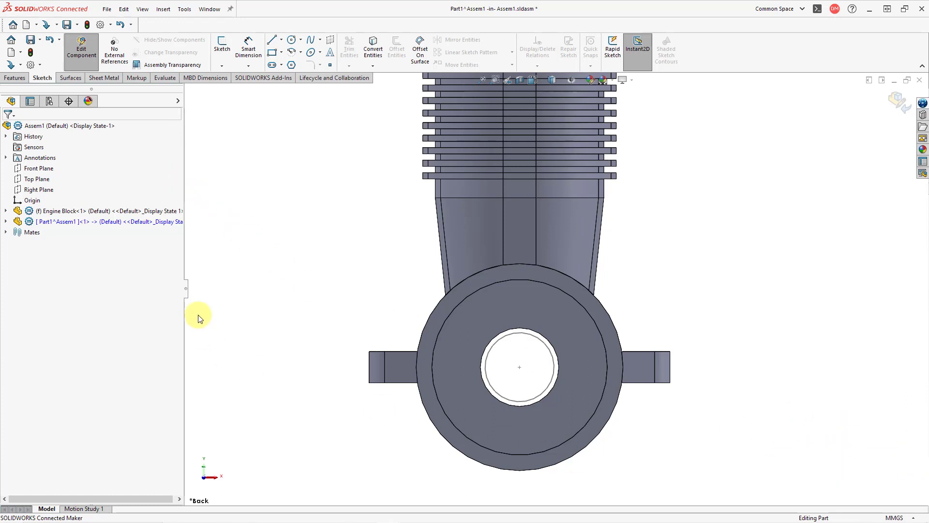
click(6, 221)
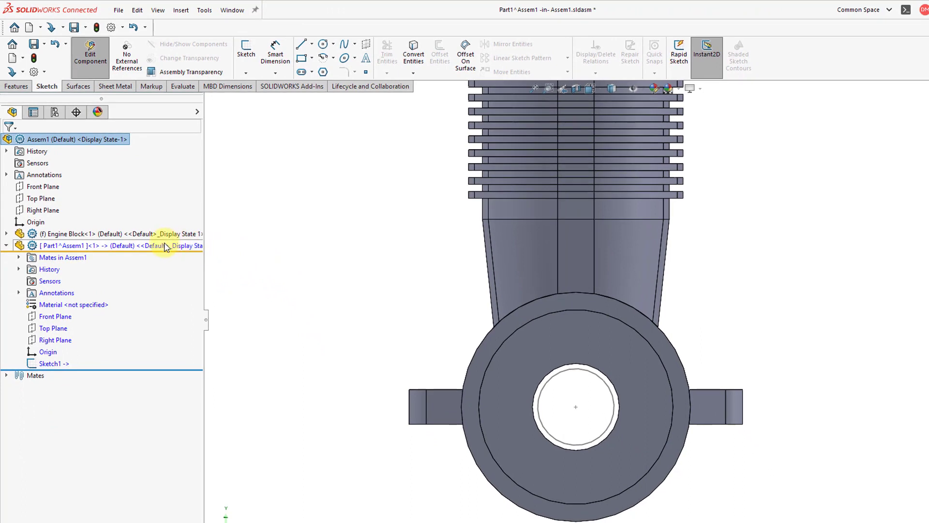
right_click(165, 245)
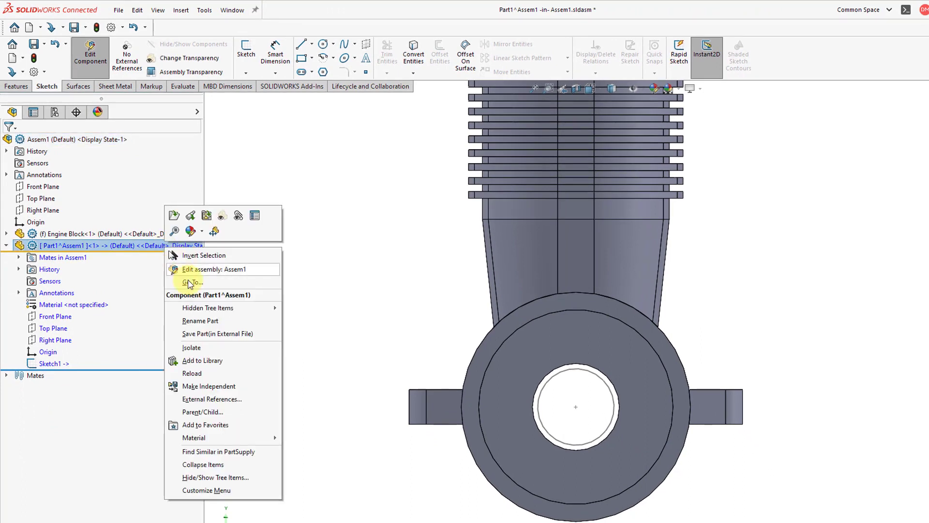
click(209, 321)
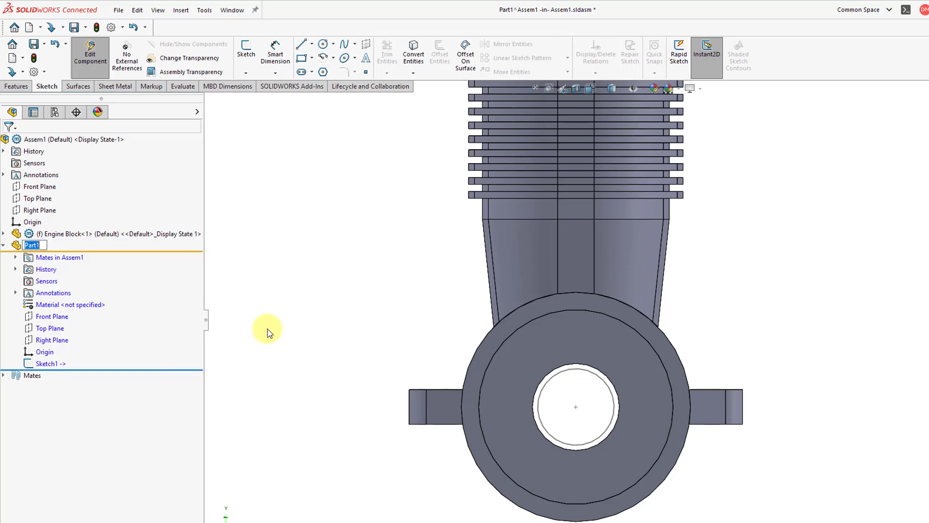
text(Crank Shaft)
key(Return)
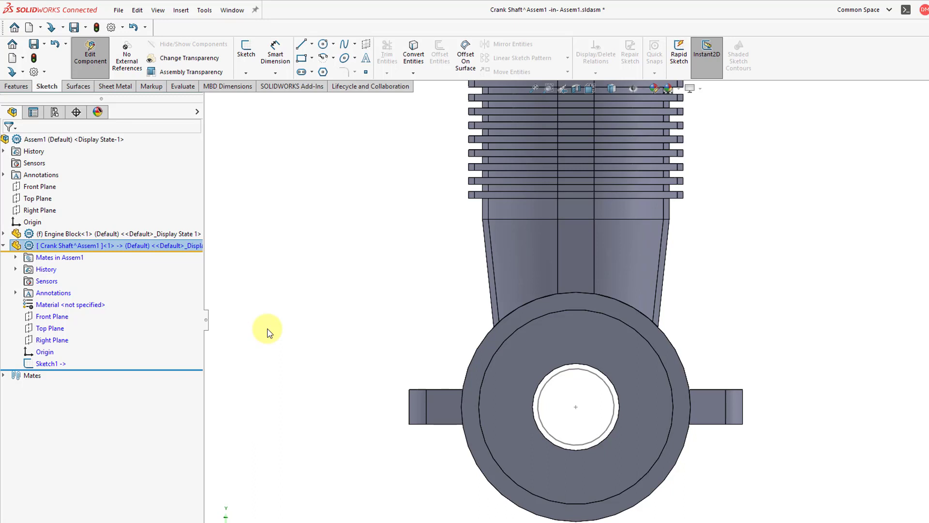
right_click(156, 251)
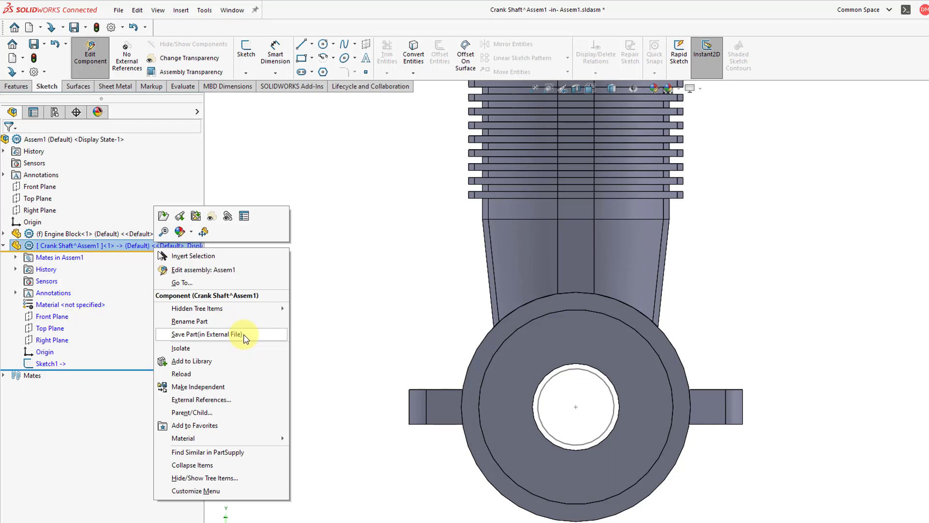
click(350, 215)
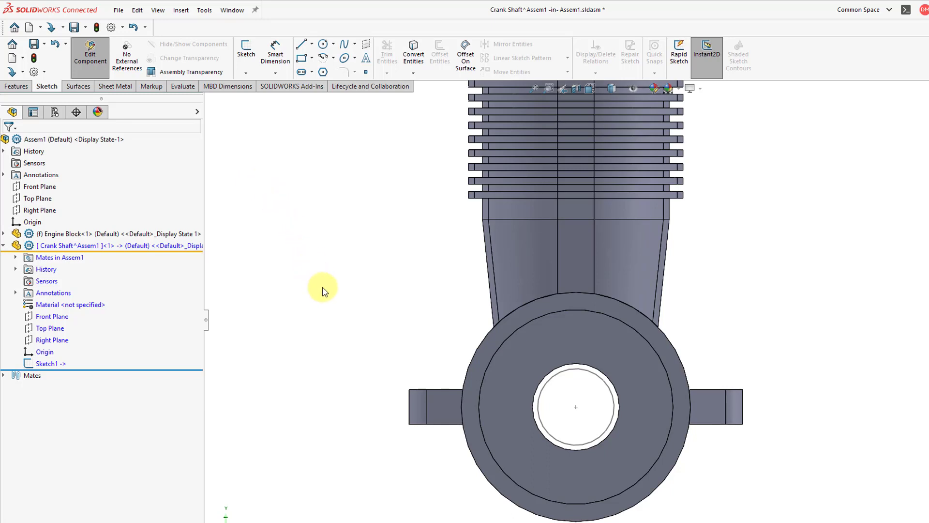
Finish editing the Crank Shaft in context and review the External References system options and the external reference marker on its Sketch1.
click(90, 57)
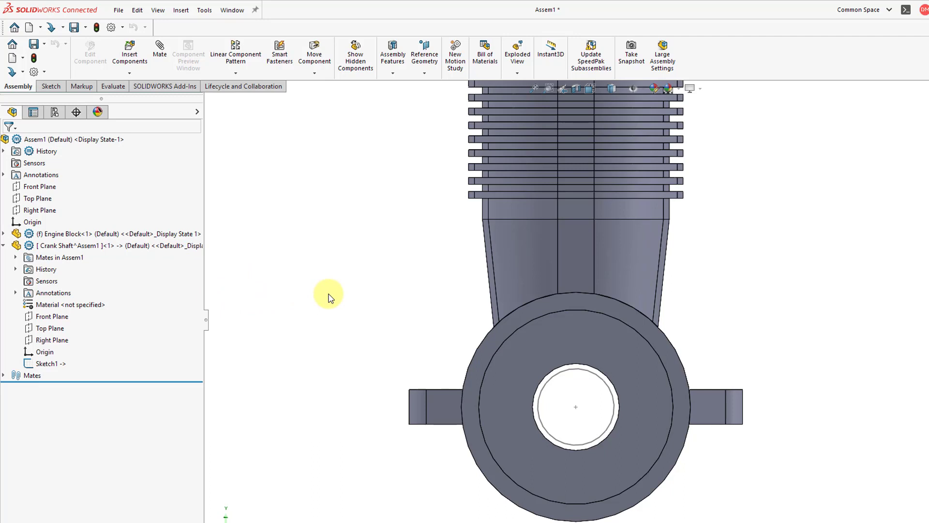
click(114, 29)
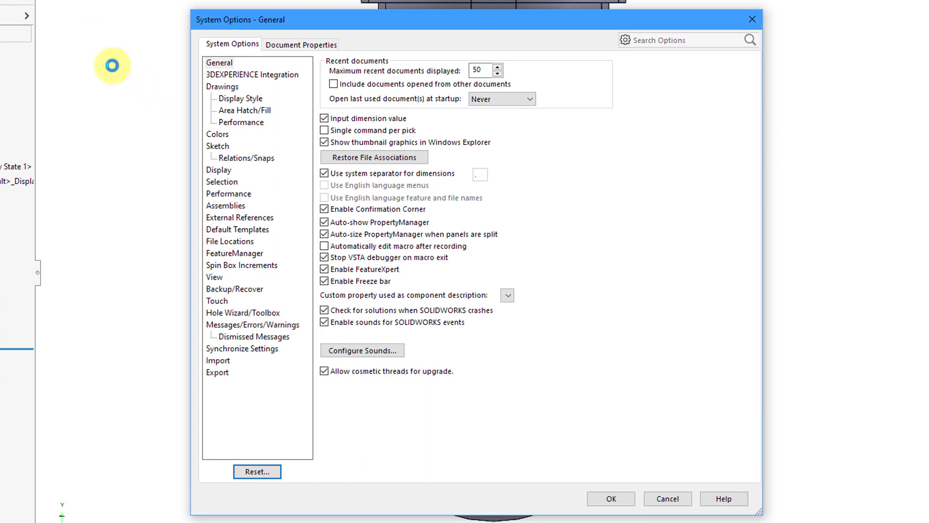
click(262, 222)
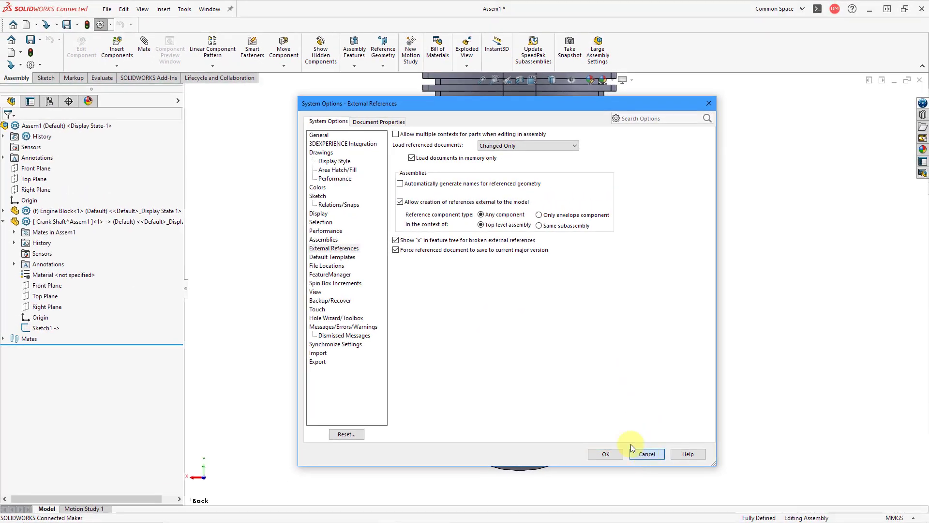
click(632, 448)
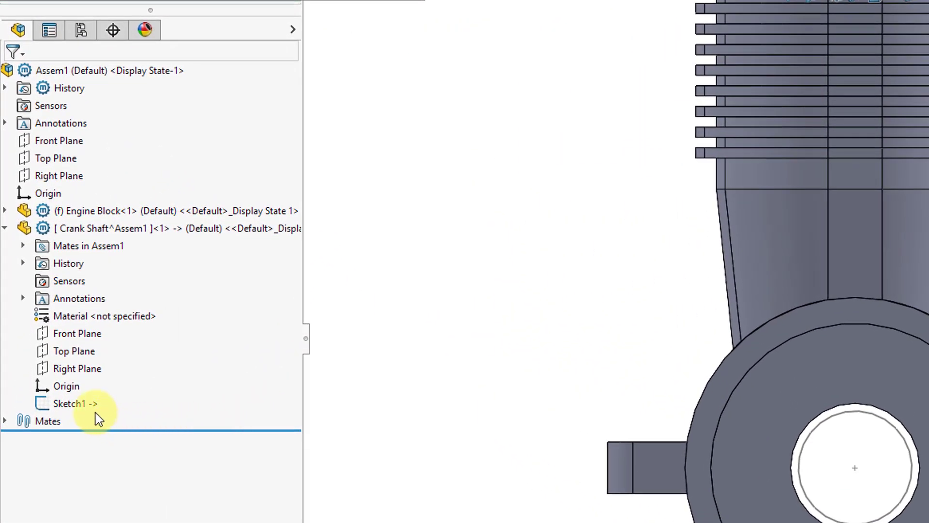
mouse_move(94, 413)
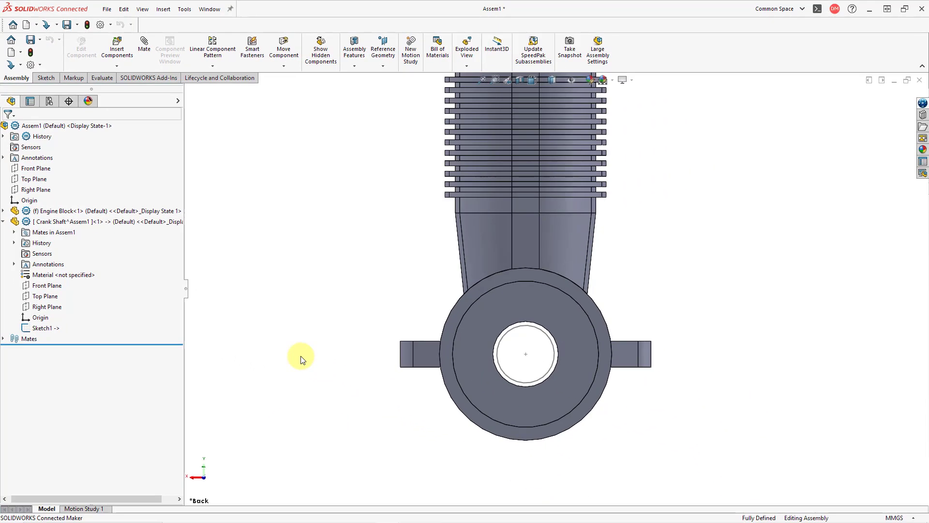
Switch to the Engine Top Down 1 assembly and examine the external references of the Crankshaft's extrude and cut features.
key(f)
click(209, 9)
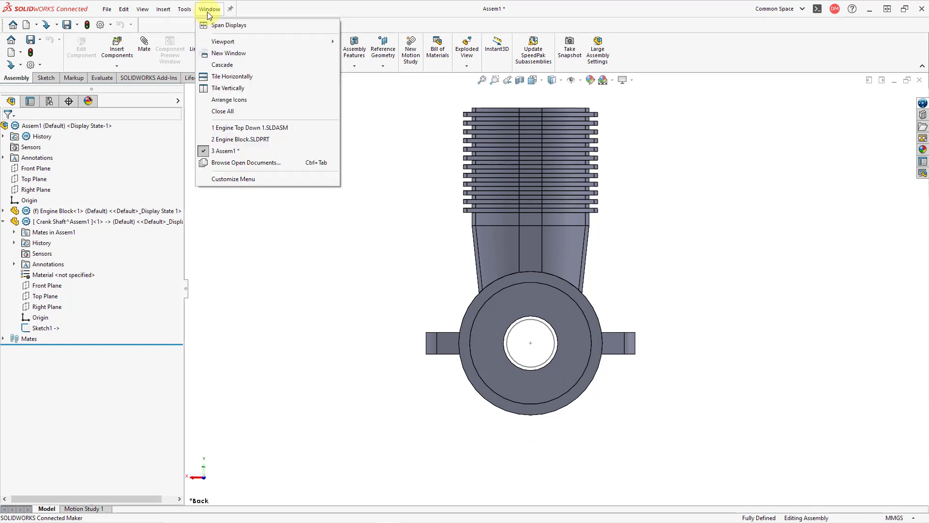
click(238, 127)
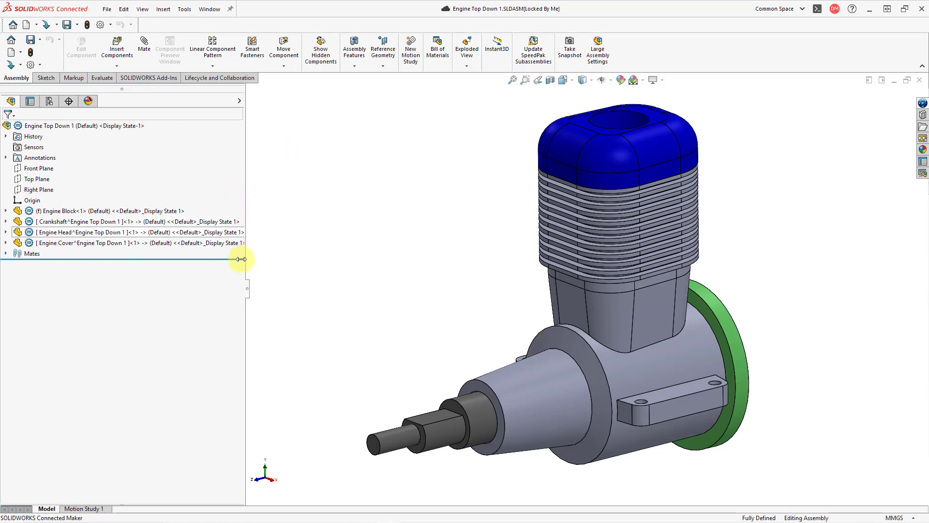
click(6, 221)
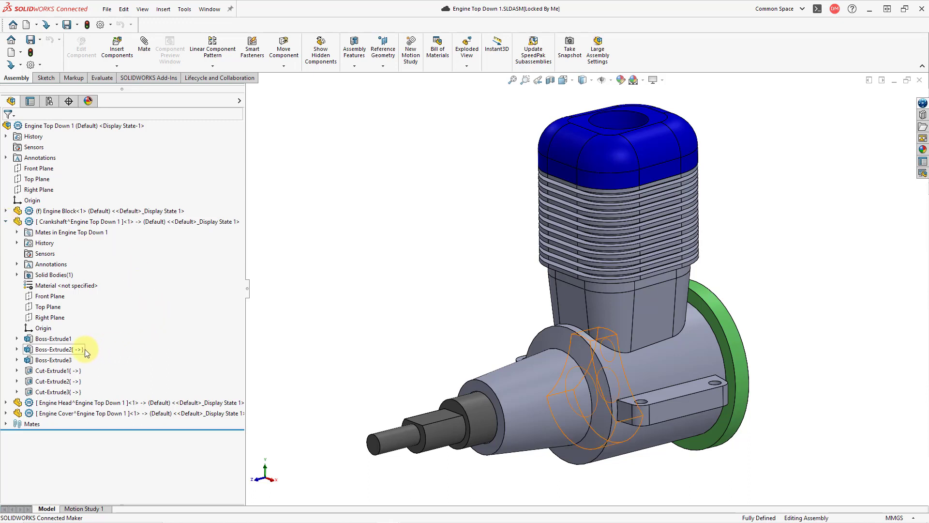
mouse_move(86, 349)
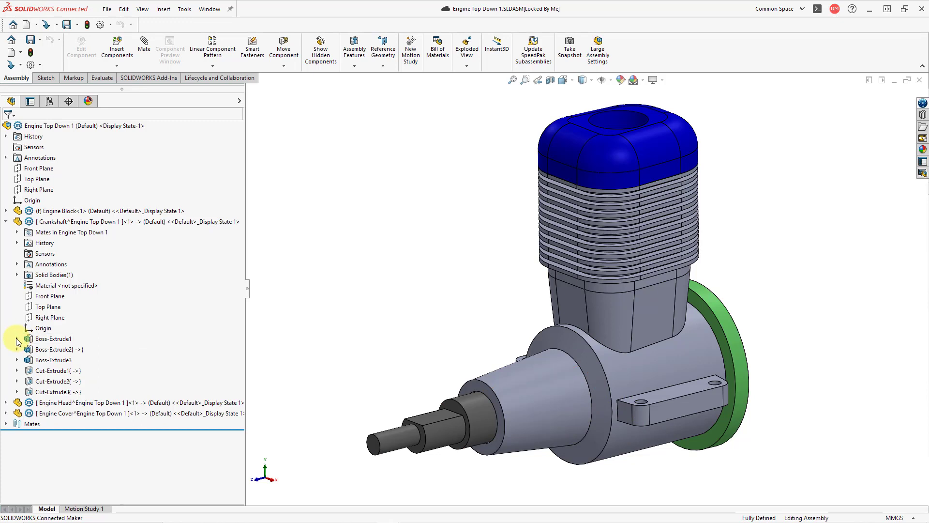
mouse_move(34, 341)
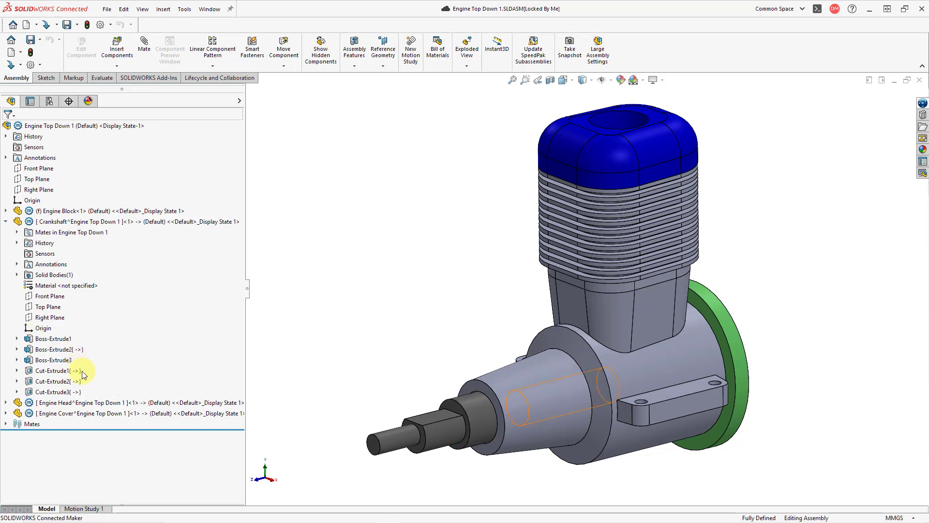
mouse_move(71, 375)
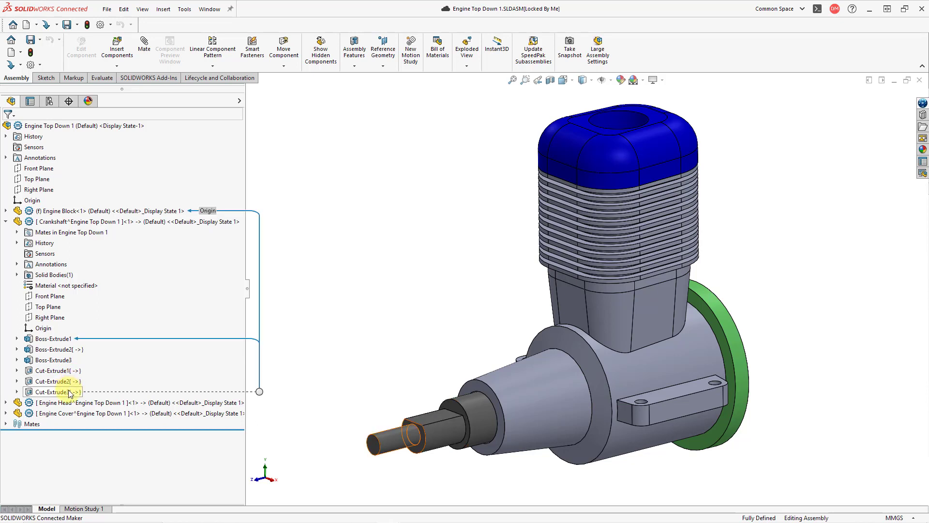
Expand the Engine Head component and examine the external reference markers on its features.
click(5, 403)
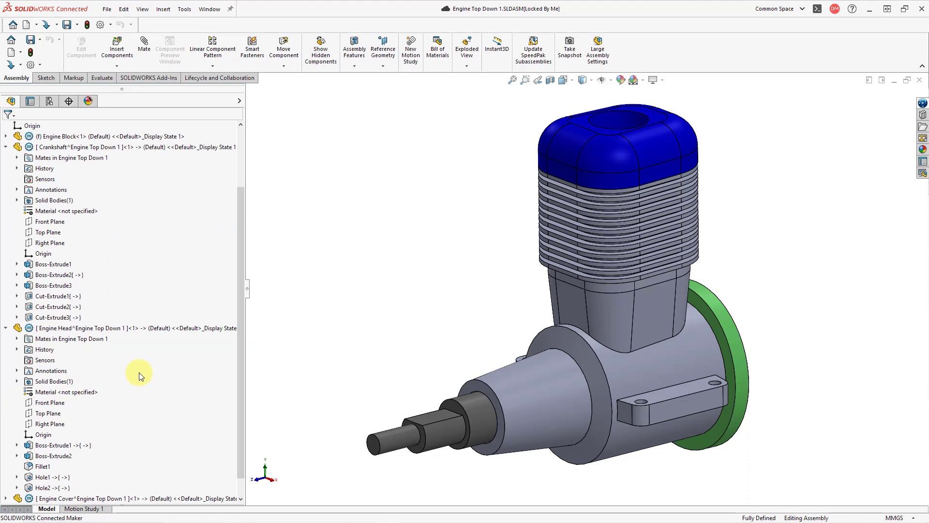
mouse_move(83, 443)
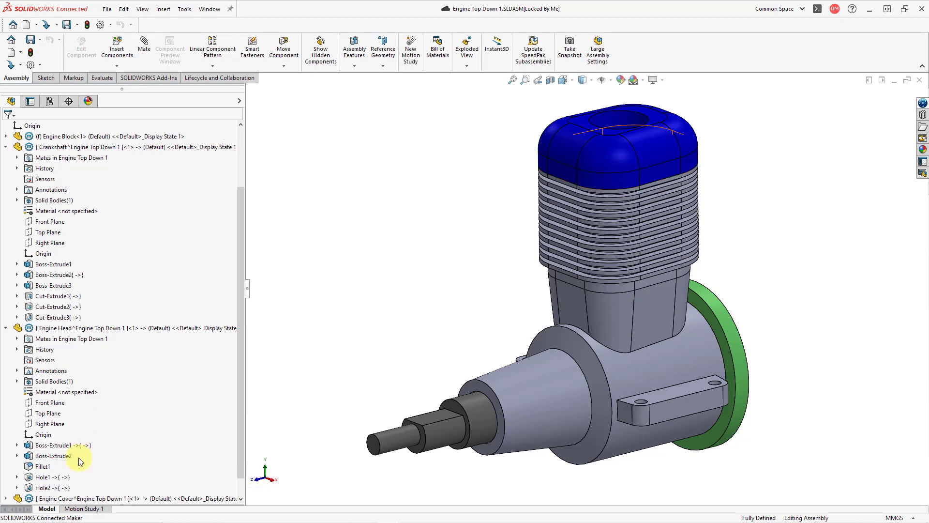
mouse_move(67, 456)
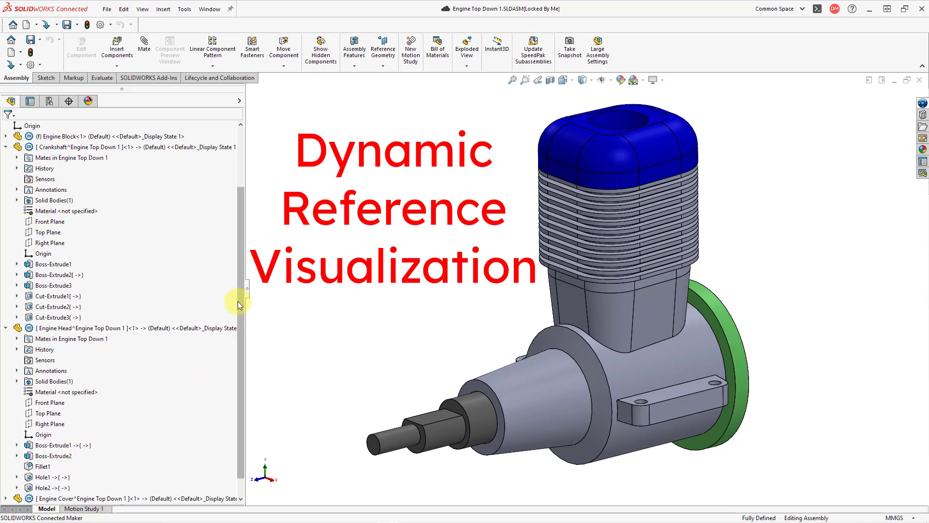
Turn on Dynamic Reference Visualization (Child) for the Engine Top Down 1 assembly.
scroll(242, 300, up, 3)
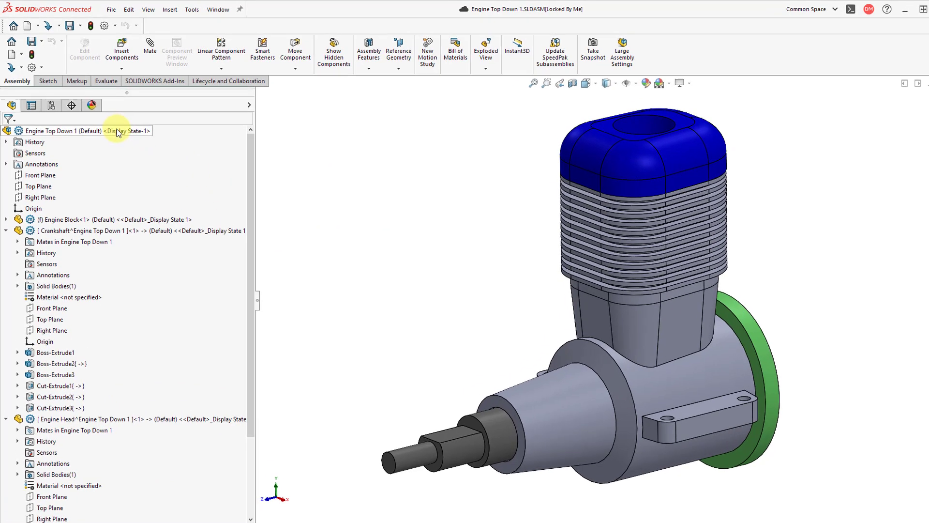
right_click(112, 126)
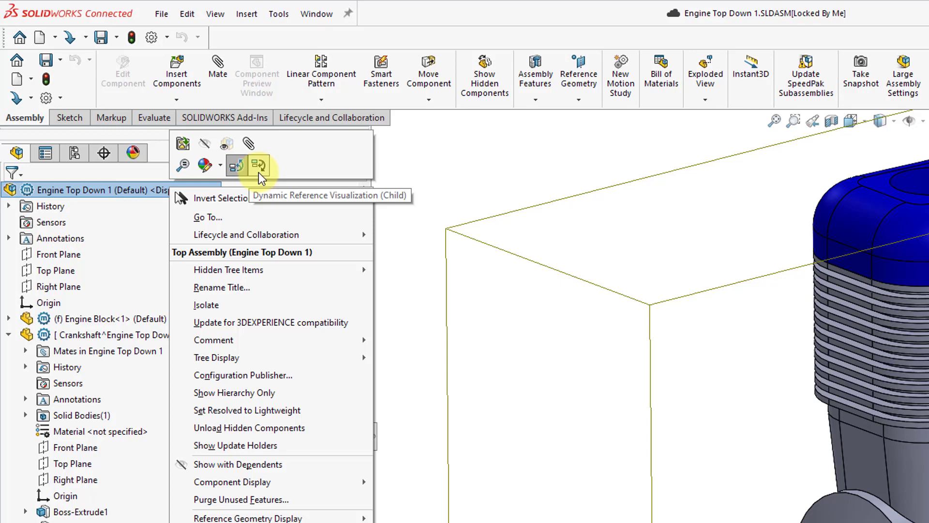
click(259, 174)
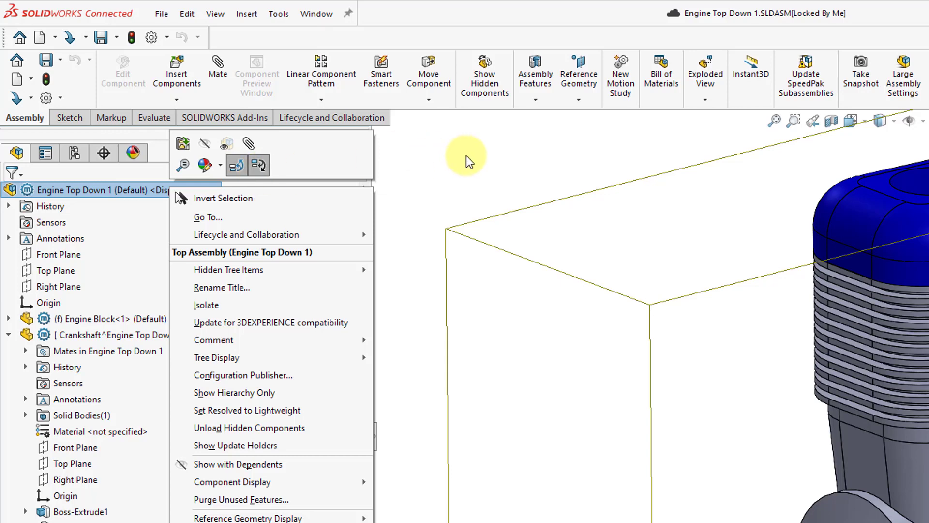
click(419, 161)
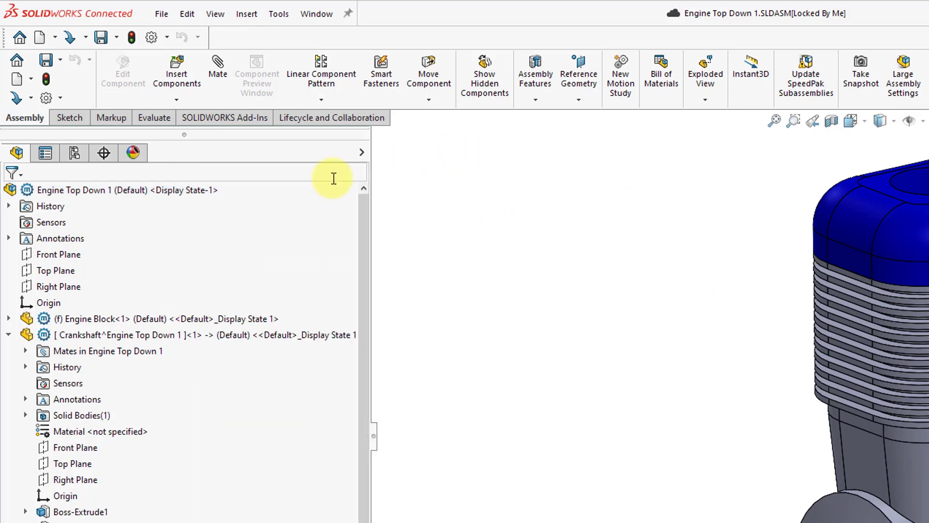
Check the user interface display settings for the parent and child Dynamic Reference Visualization options.
click(170, 194)
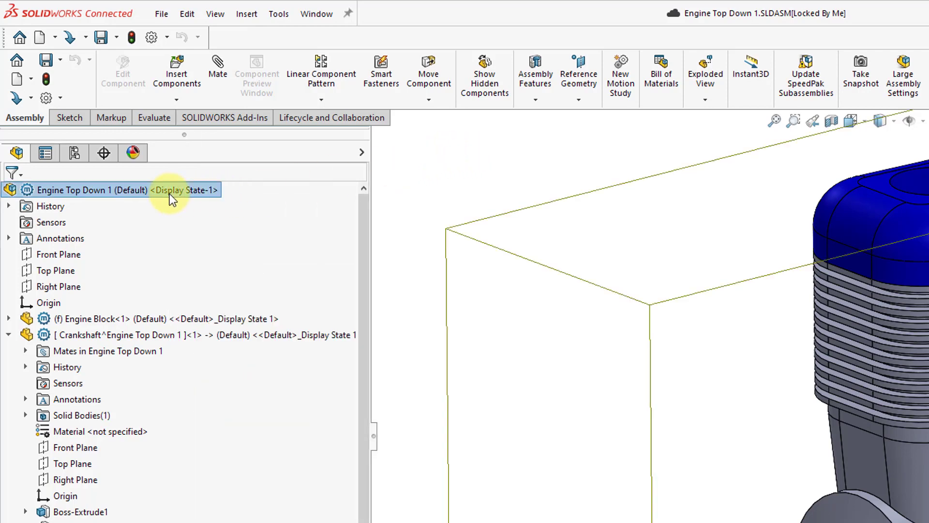
click(219, 13)
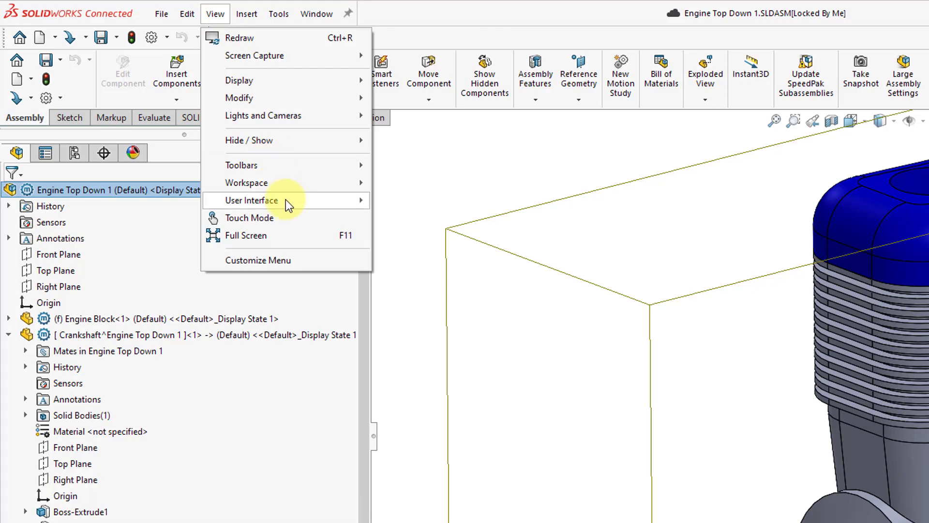
mouse_move(285, 199)
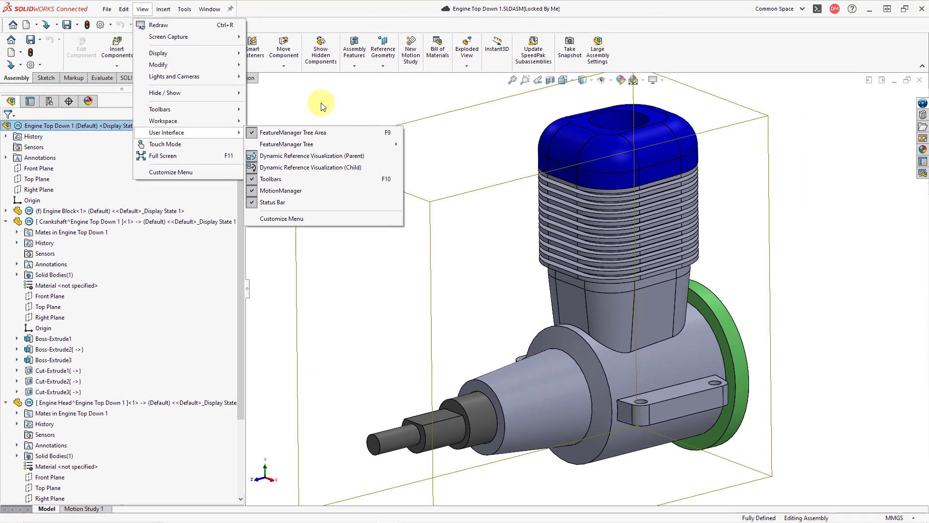
click(486, 157)
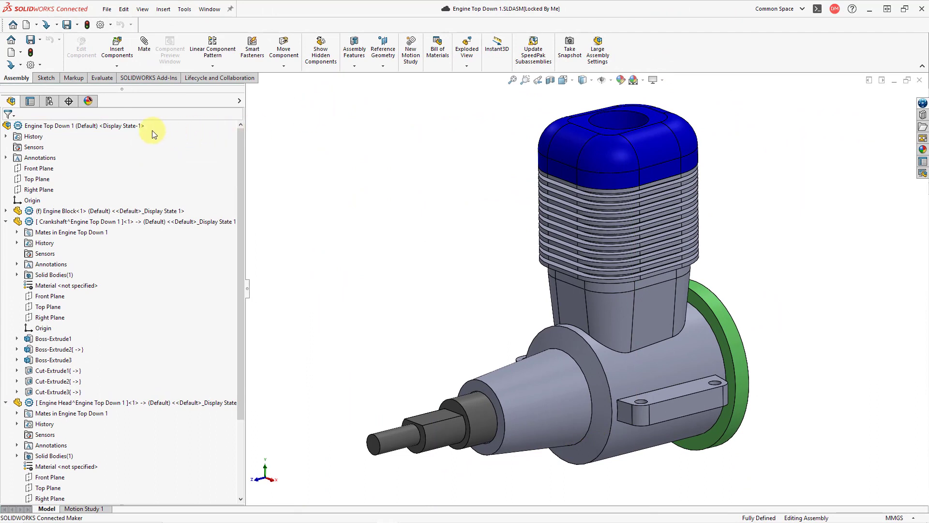
List the external references of the whole Engine Top Down 1 assembly and enlarge the window to show more rows.
right_click(100, 130)
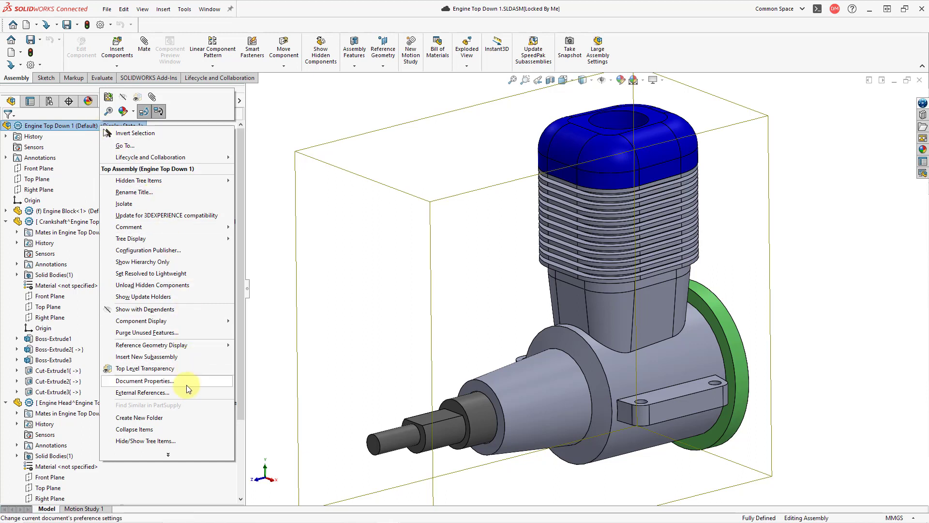
click(164, 393)
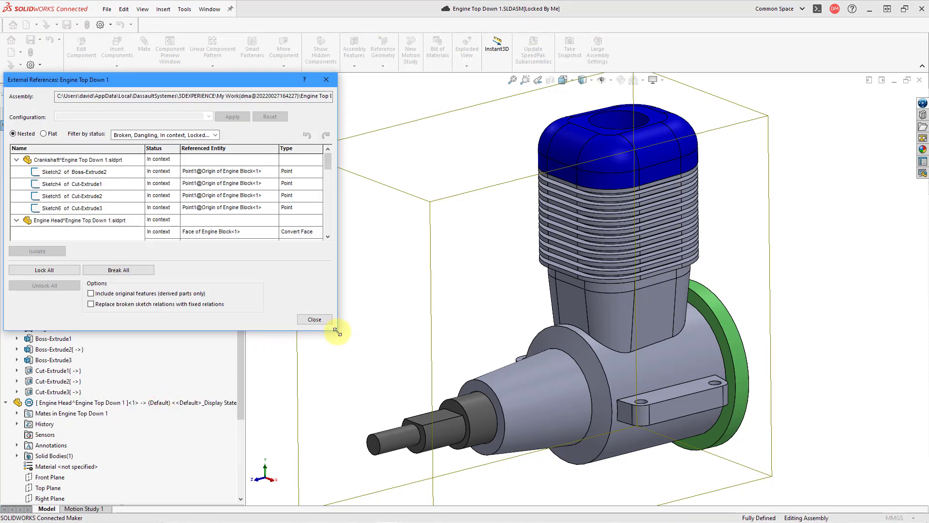
drag(335, 328, 591, 493)
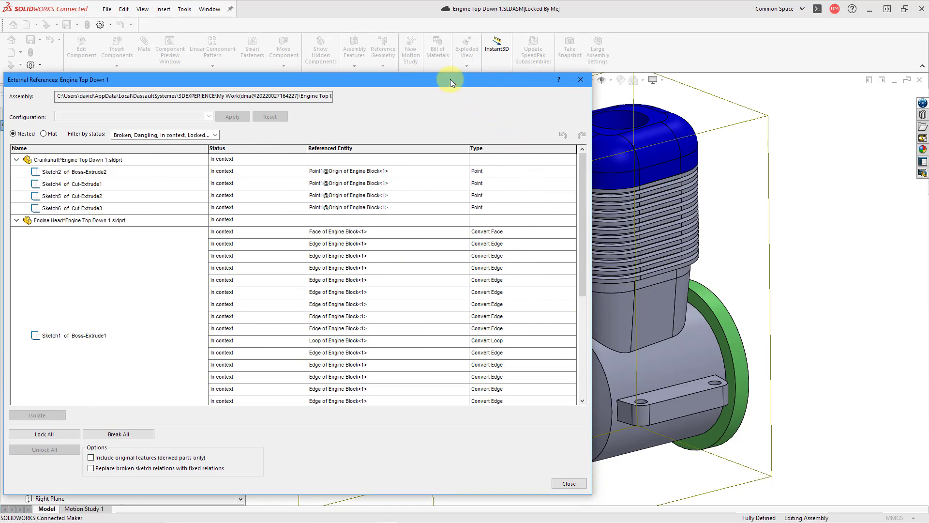
drag(450, 80, 561, 34)
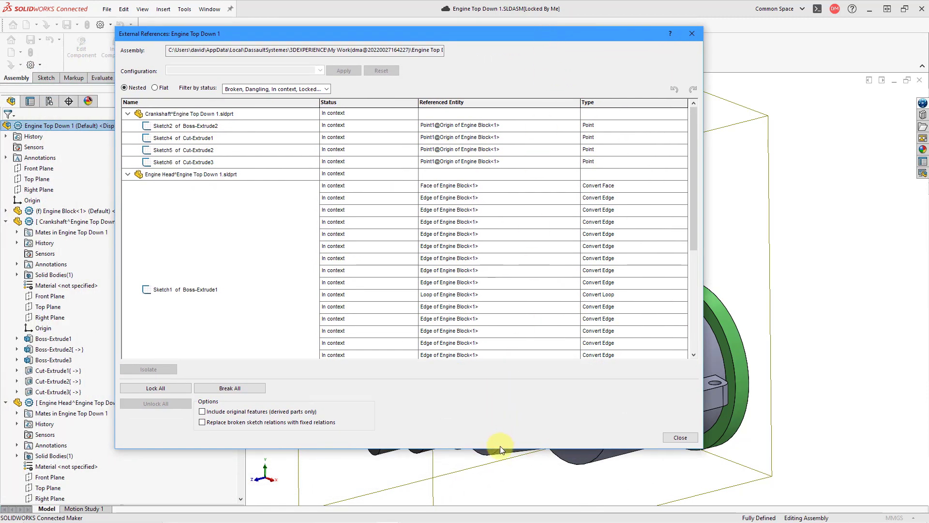
drag(500, 451, 493, 489)
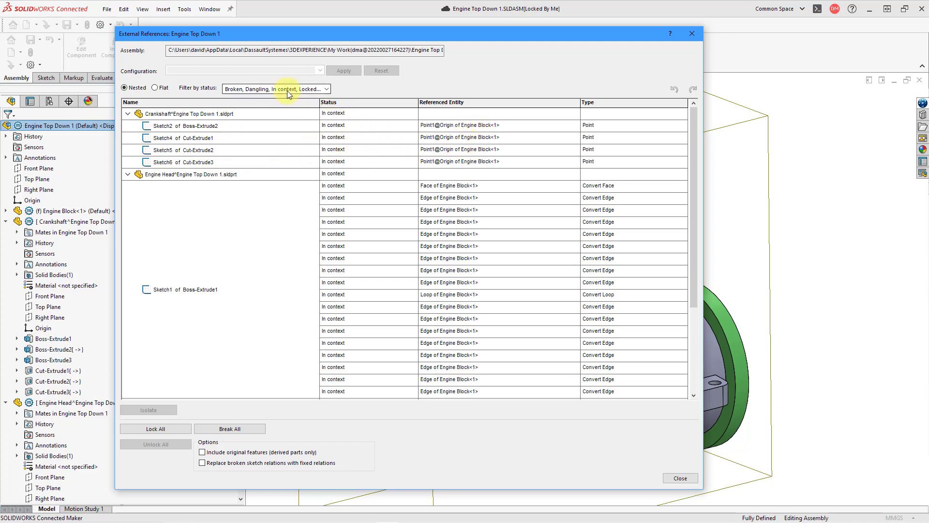
Review the reference status filter options, inspect the references of the Engine Head's Sketch1 of Boss-Extrude1, and close the list.
click(306, 89)
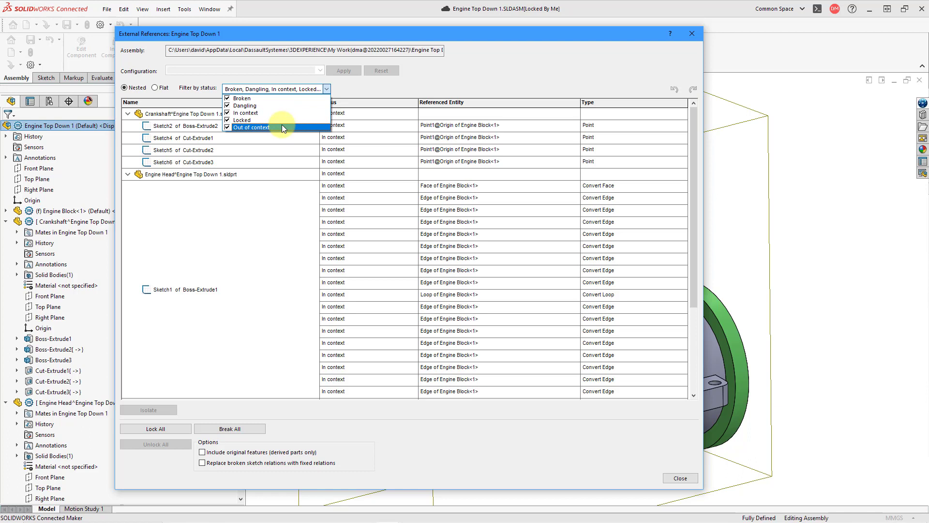
click(368, 88)
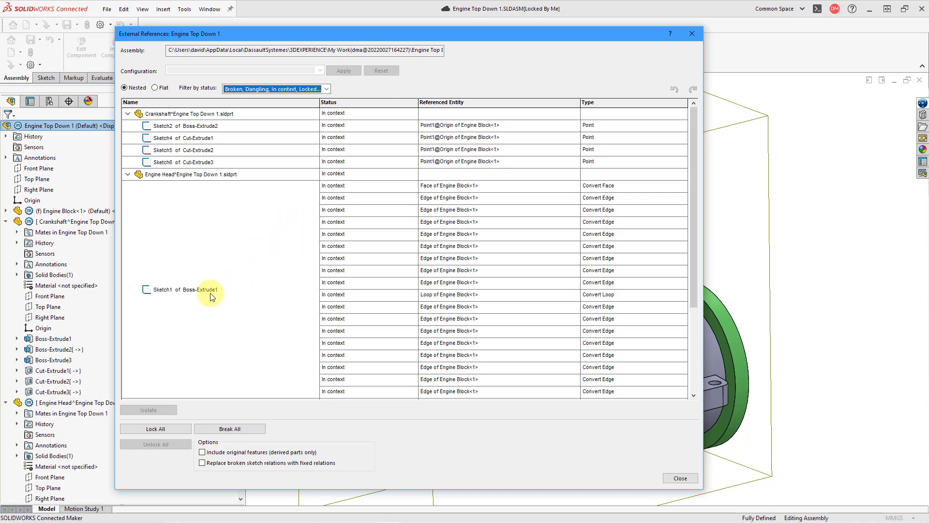
click(271, 292)
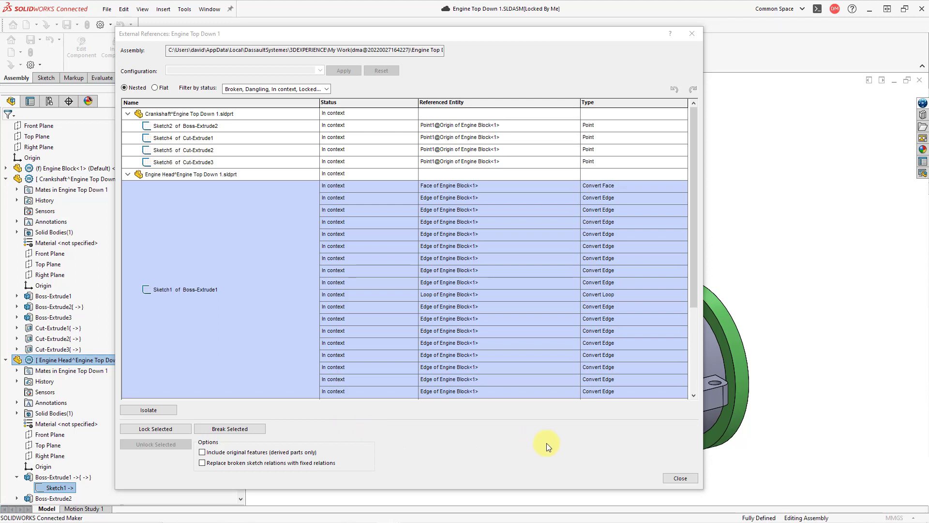
click(680, 478)
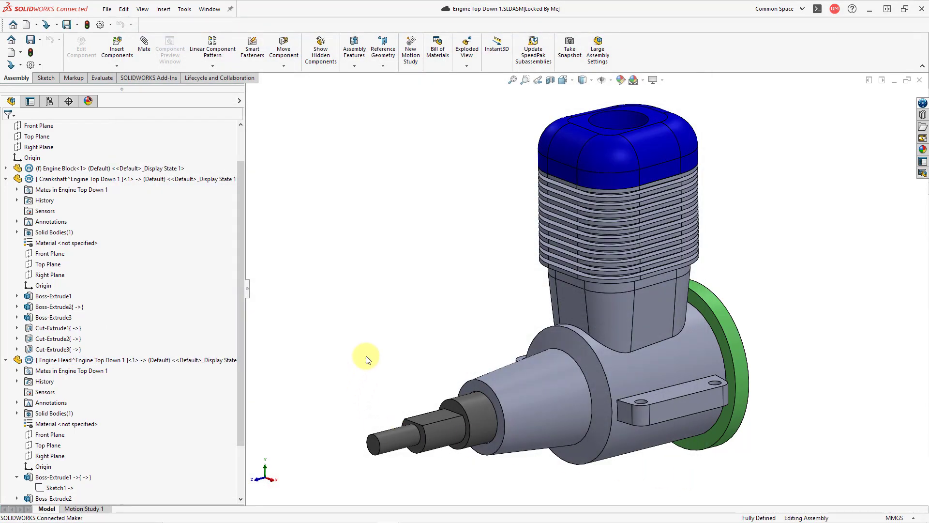
Inspect the external references of the Crankshaft's Cut-Extrude2 feature and close the list.
click(78, 342)
right_click(78, 341)
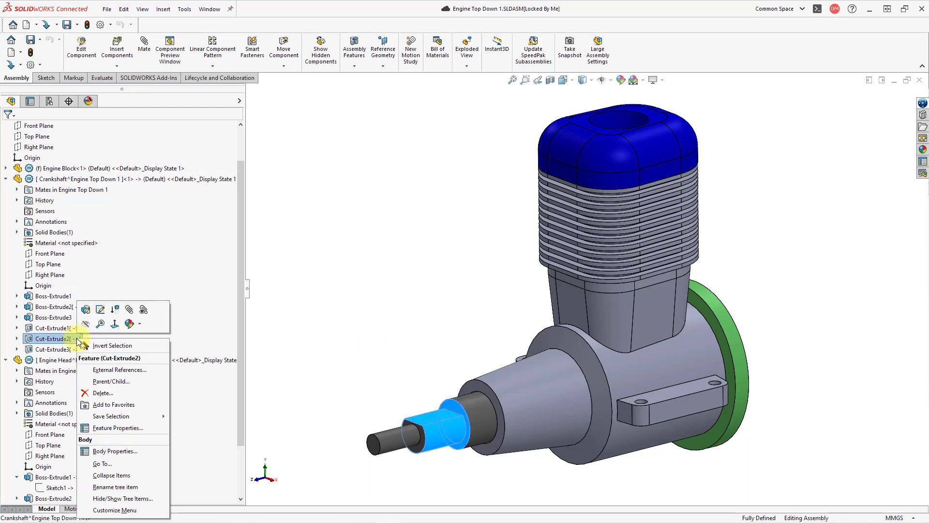
click(135, 370)
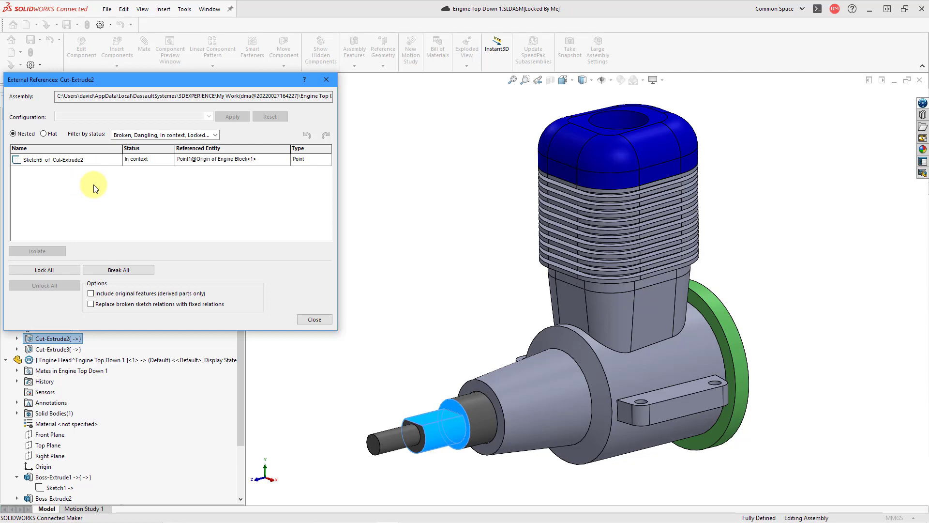
click(312, 320)
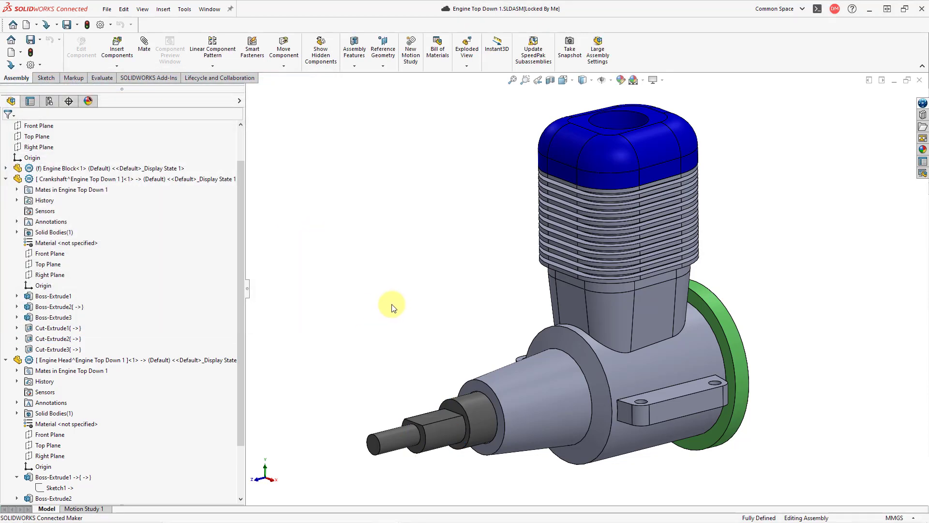
Review the parent/child relationships of the Engine Head's Boss-Extrude1 feature and close the list.
right_click(83, 477)
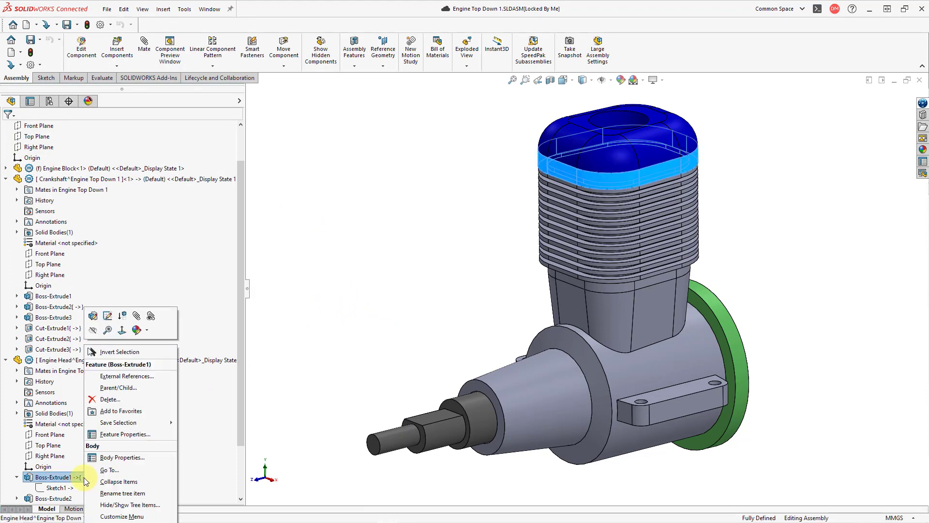
click(134, 388)
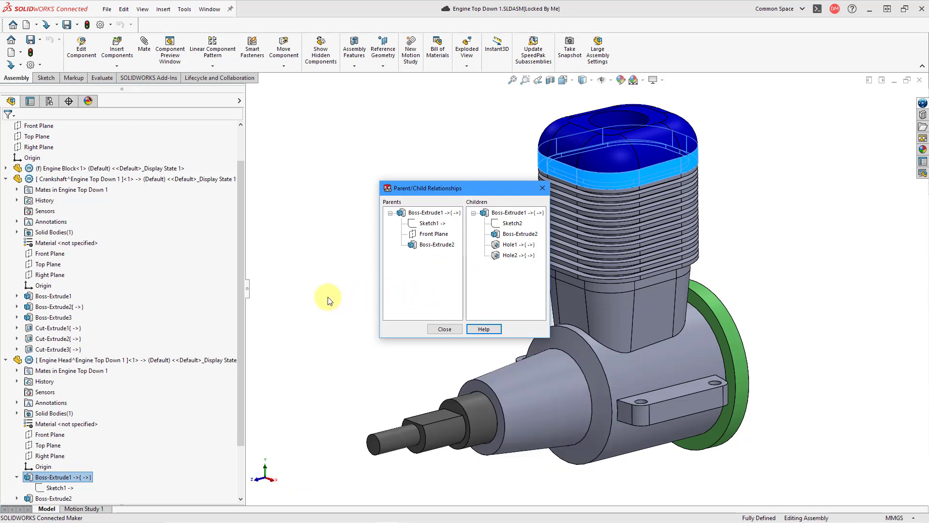
click(441, 330)
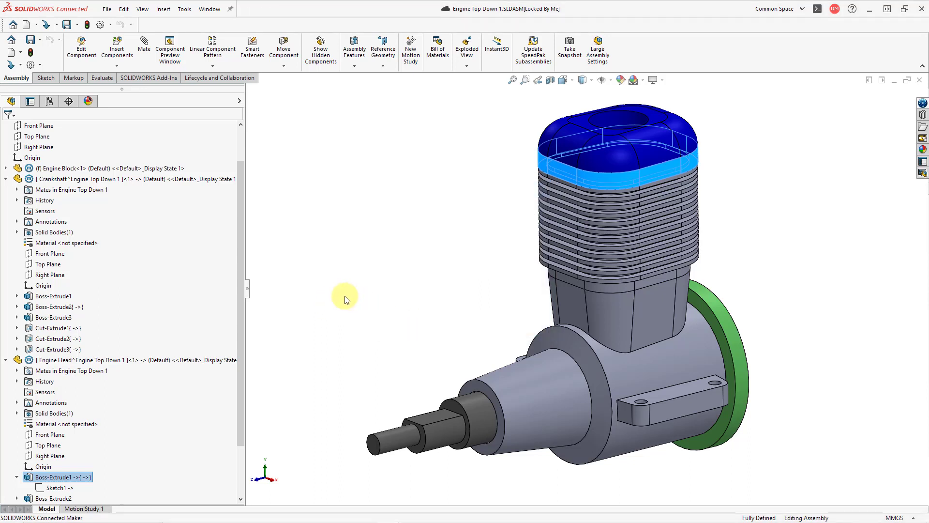
Switch to the Assem1 assembly and expand its mates to examine the InPlace mate of the Crank Shaft.
click(210, 14)
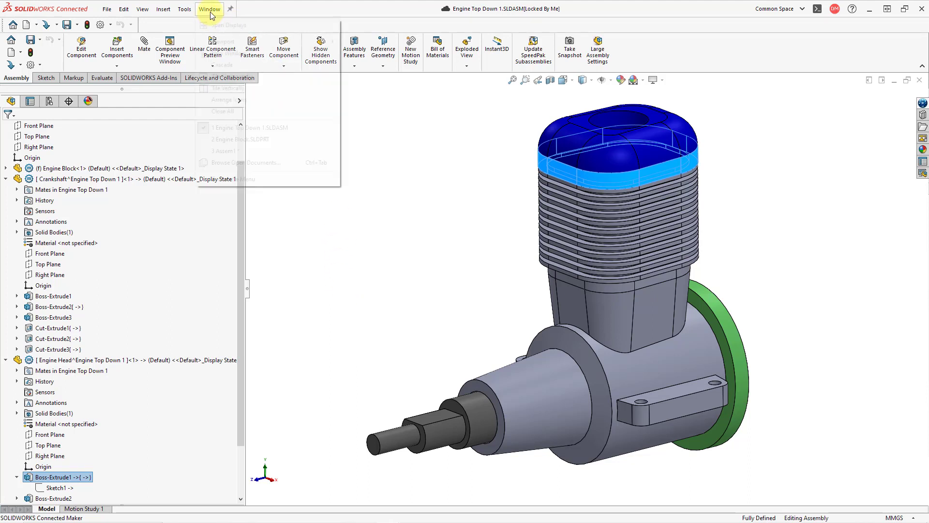
click(240, 151)
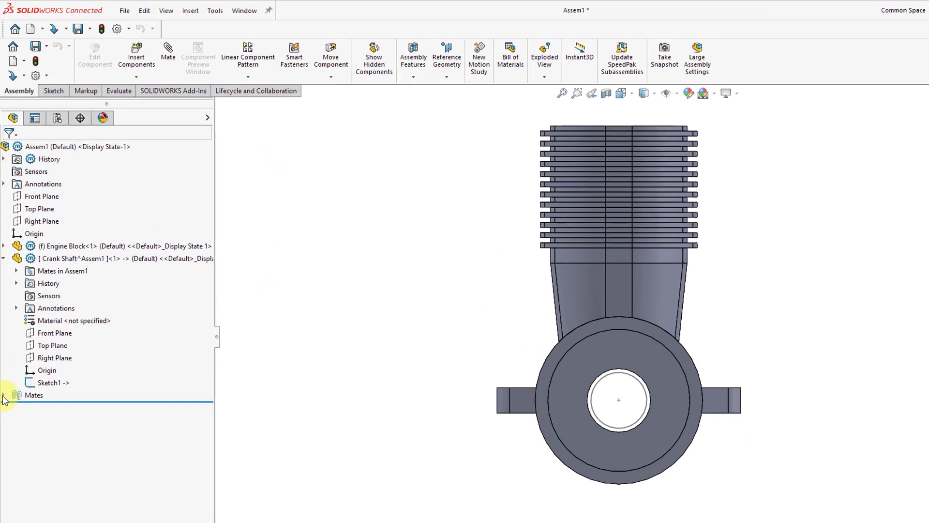
click(3, 395)
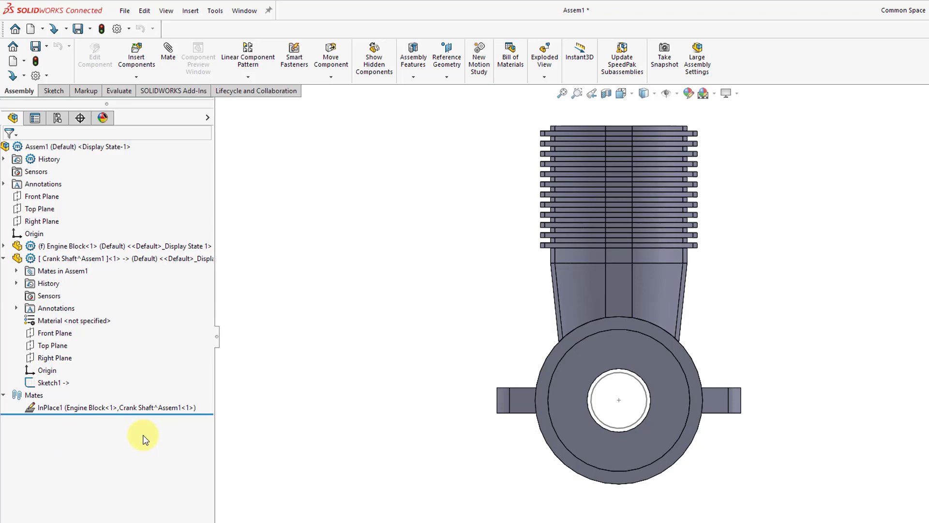
Return to the Engine Top Down 1 assembly, collapse the component features, and examine its InPlace mates.
click(242, 11)
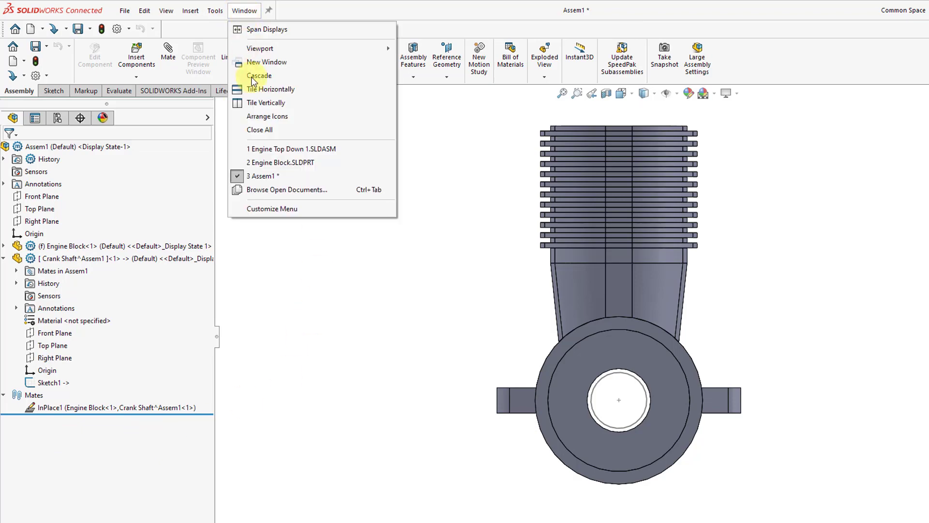
click(267, 150)
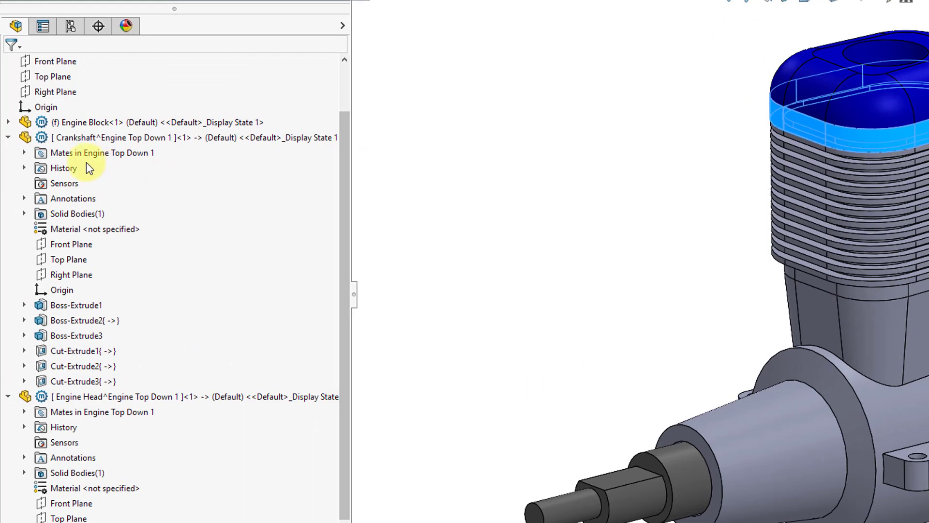
click(8, 137)
click(9, 213)
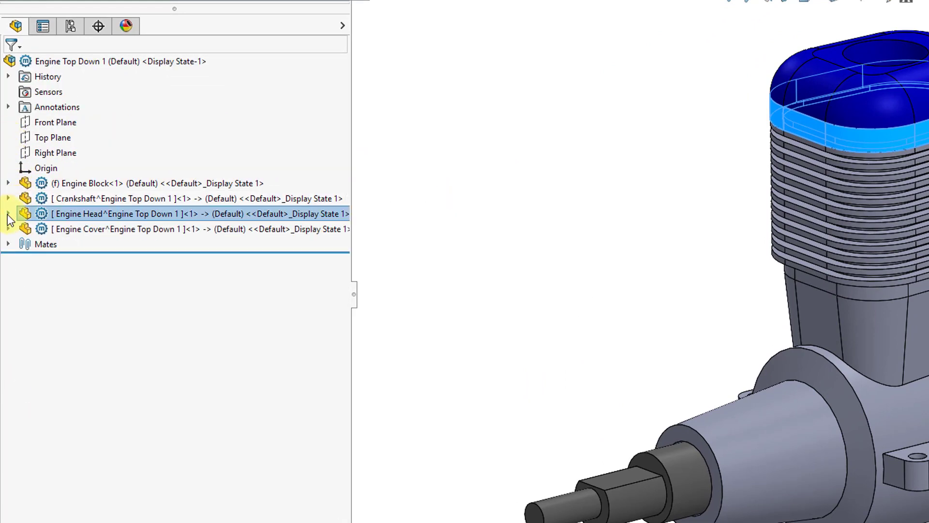
click(8, 243)
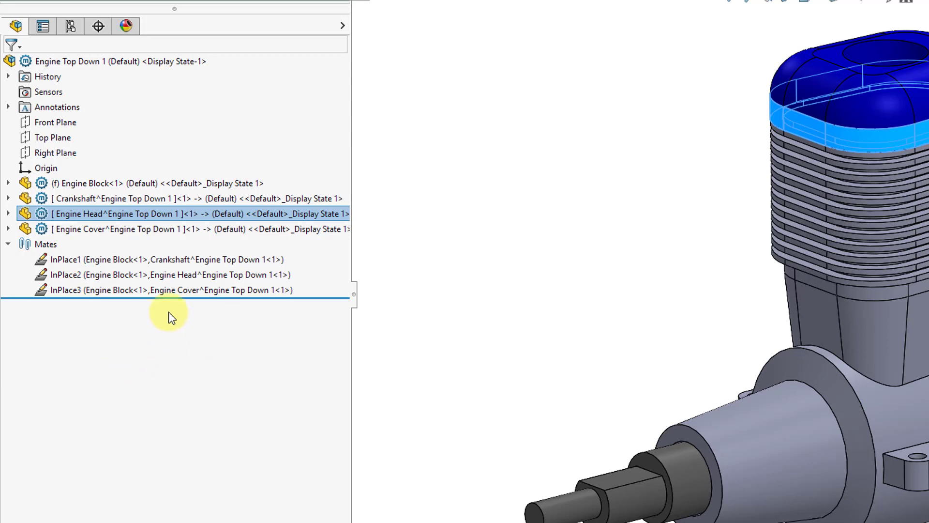
mouse_move(177, 290)
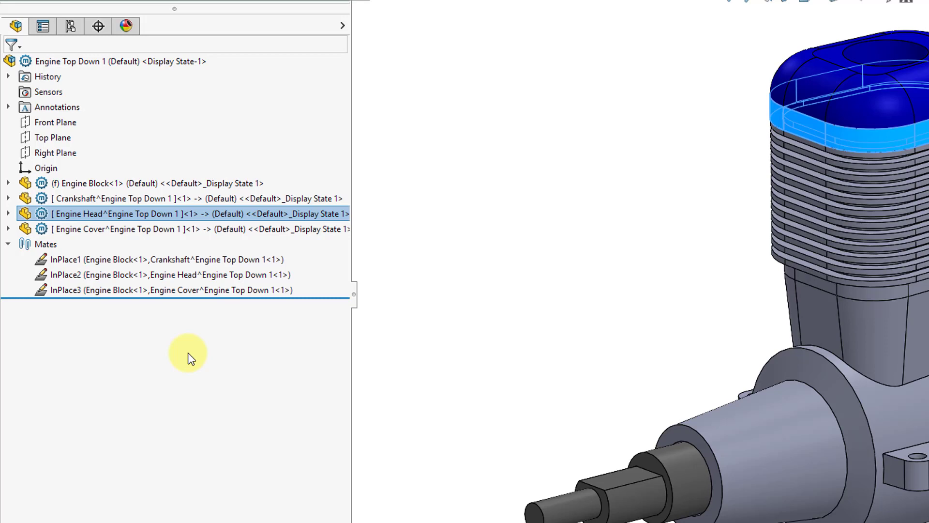
click(497, 271)
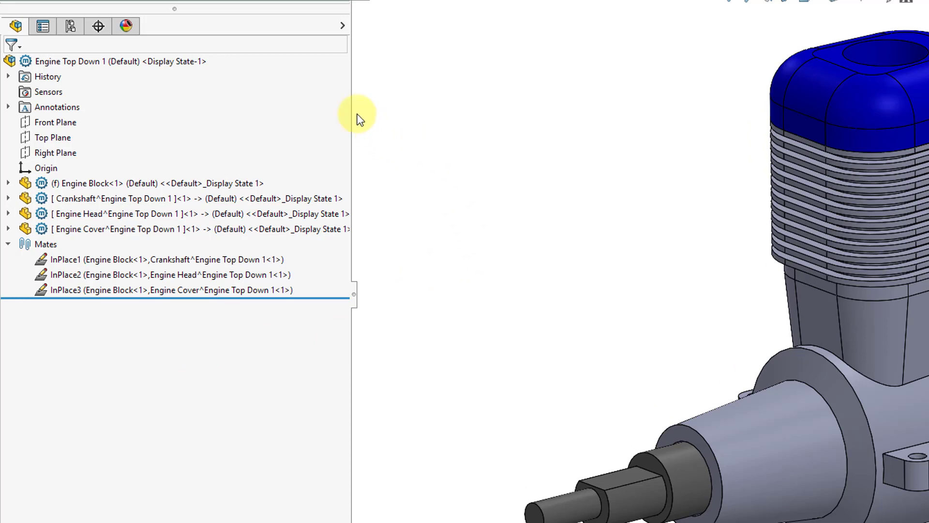
Show the assembly's update holders, check the options for the Crankshaft's Cut-Extrude3 update holder, and hide the update holders again.
right_click(182, 68)
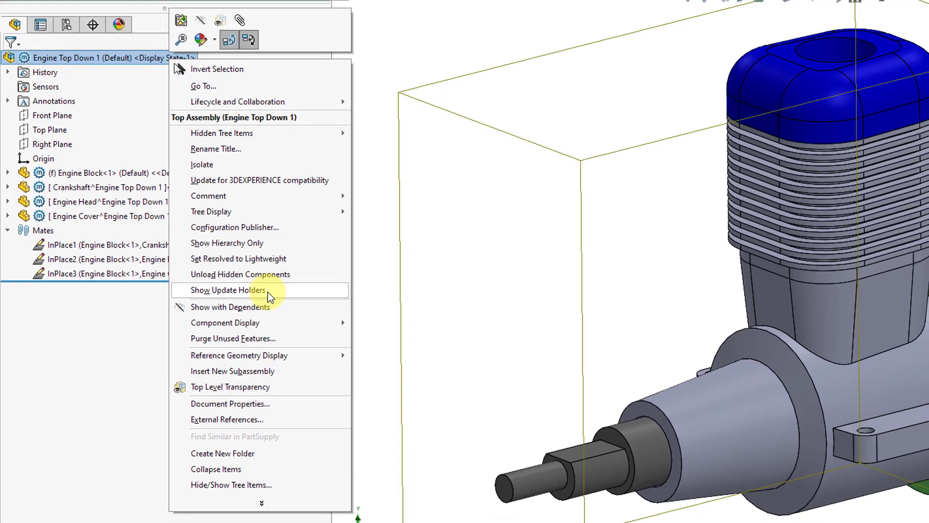
click(283, 309)
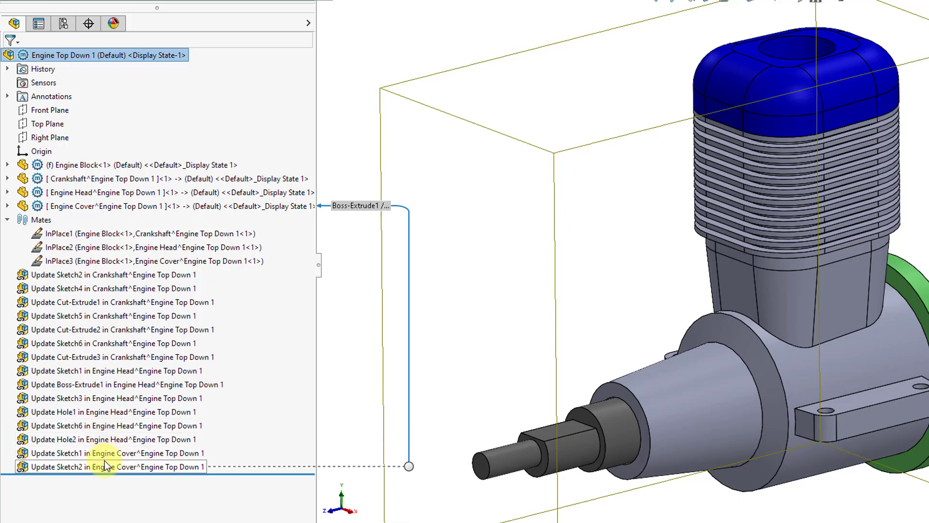
right_click(111, 359)
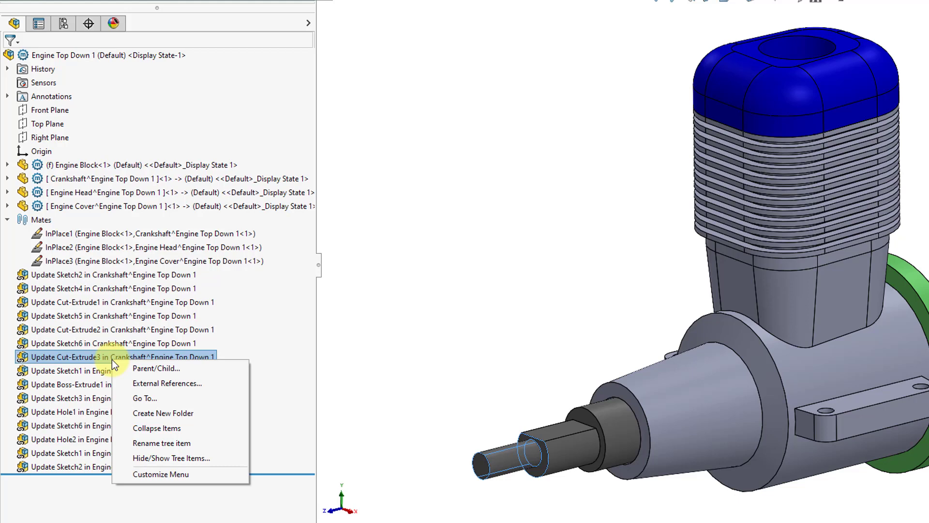
click(364, 332)
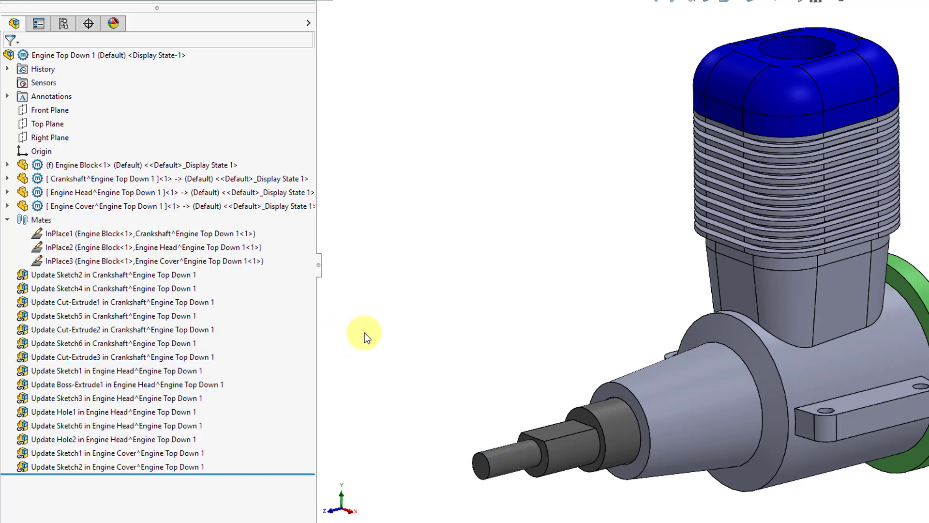
right_click(159, 56)
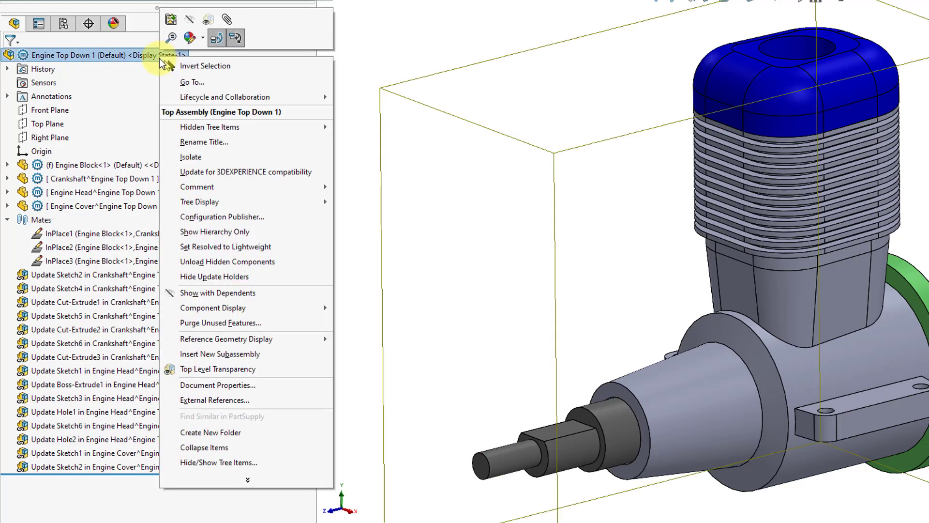
click(225, 277)
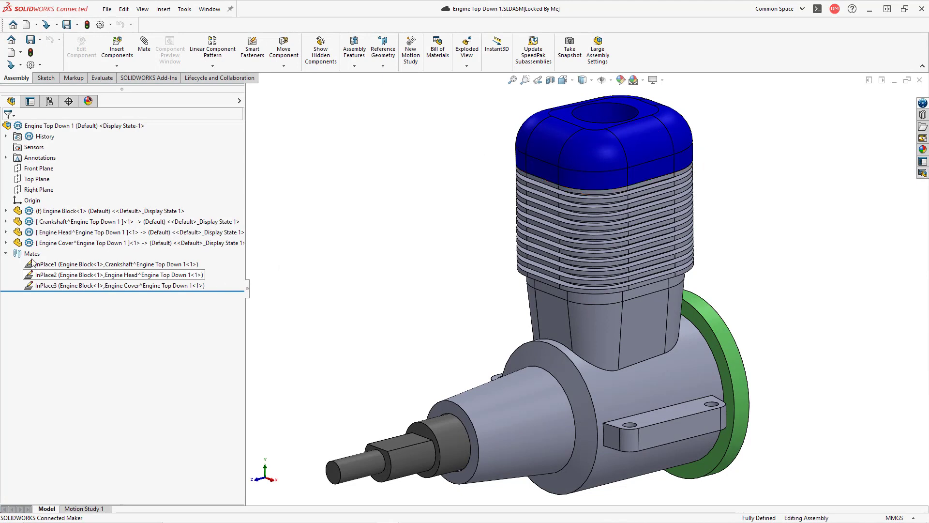
Examine the dynamic references of Sketch4 under the Crankshaft's Cut-Extrude1 and check the available break and lock reference options.
click(5, 221)
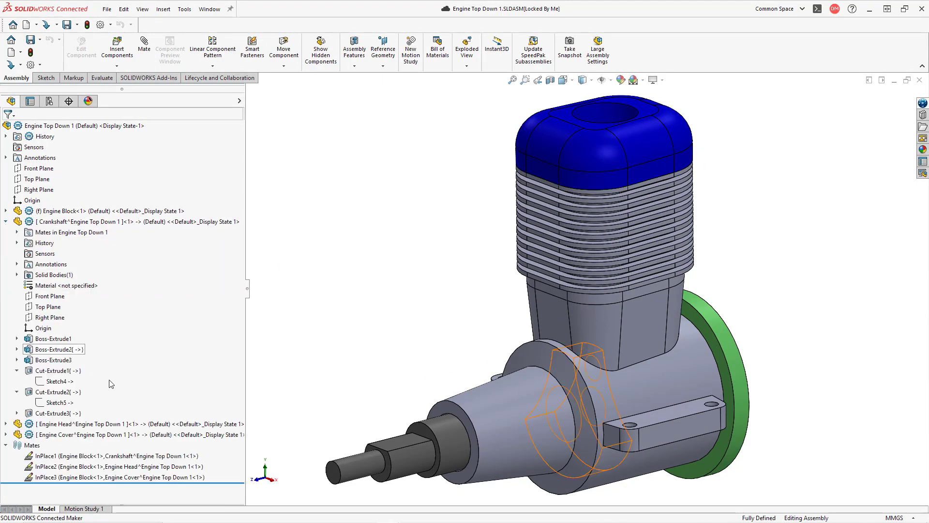
mouse_move(65, 384)
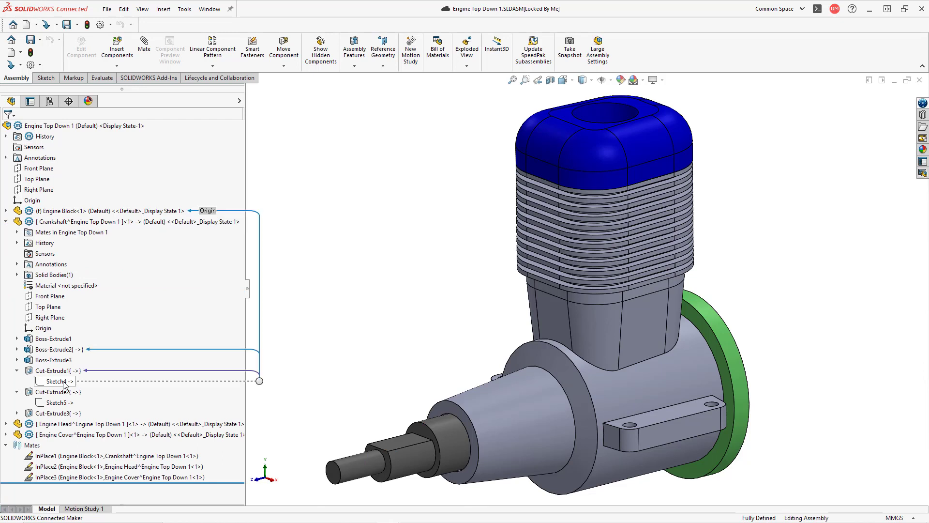
click(64, 382)
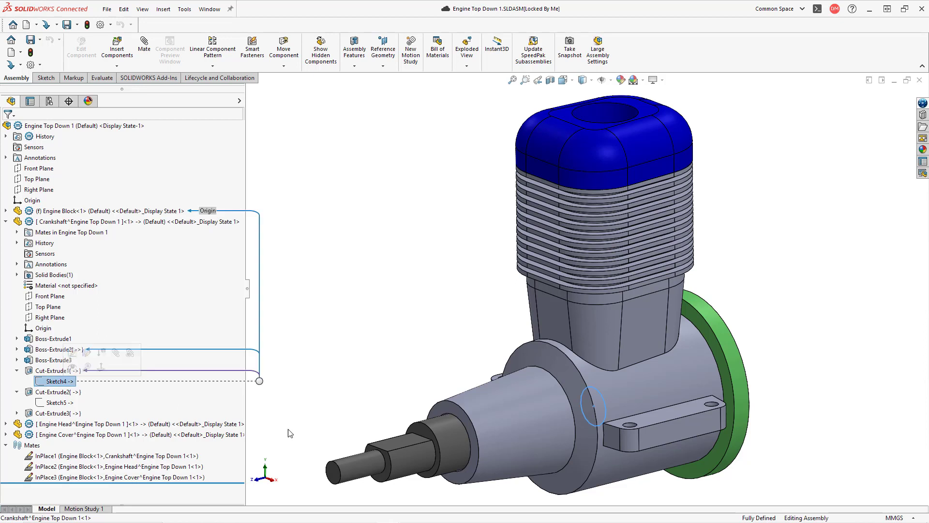
right_click(259, 381)
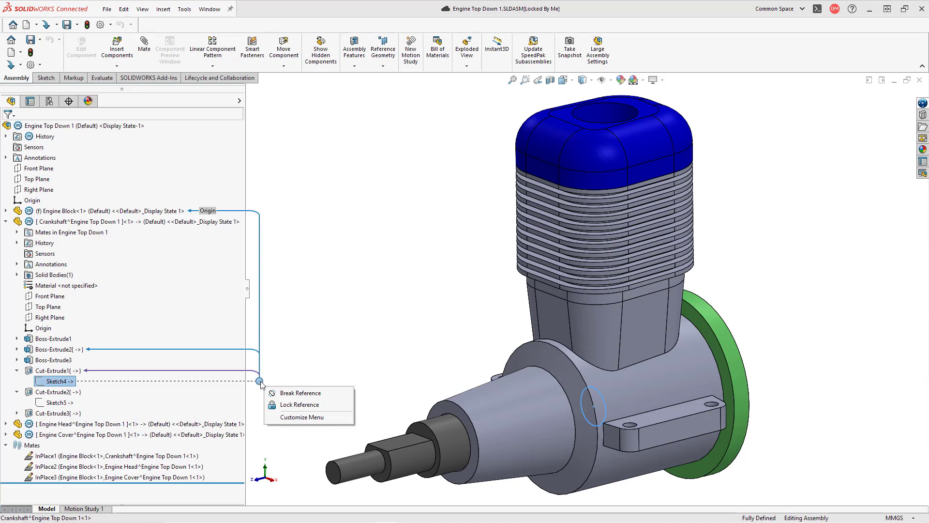
click(347, 332)
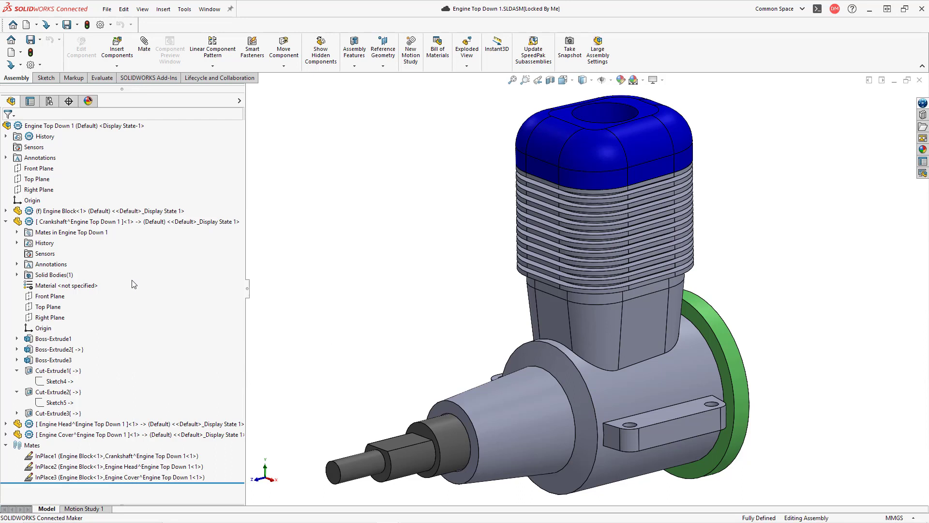
Collapse the Crankshaft's features and examine the Engine Cover's dynamic references and their options.
click(6, 221)
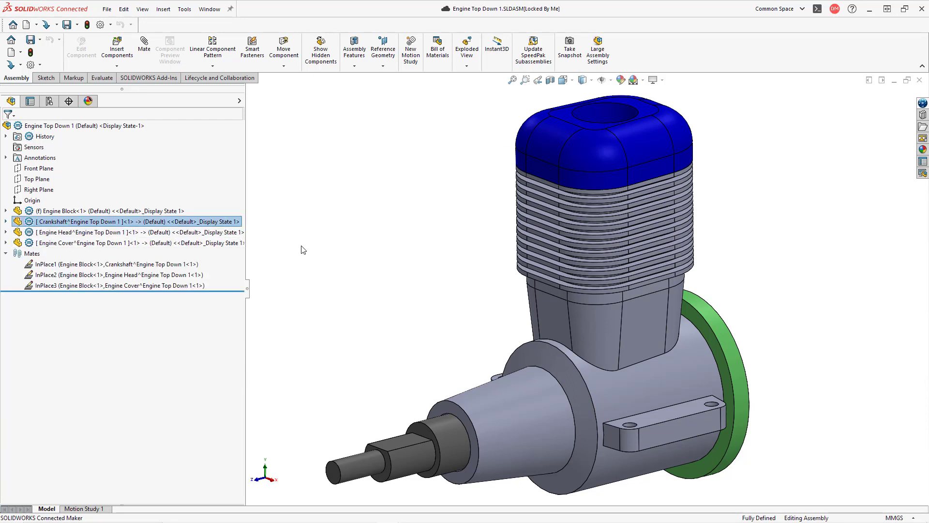
click(215, 244)
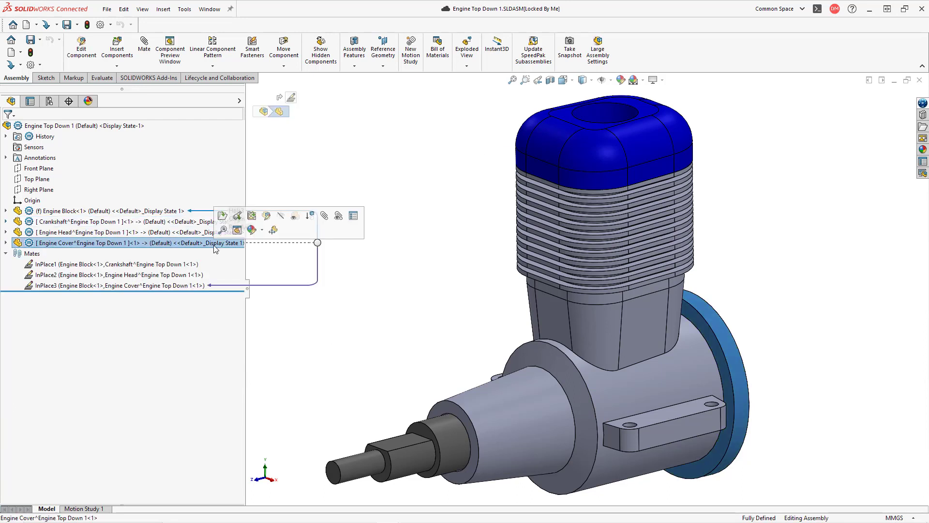
right_click(318, 243)
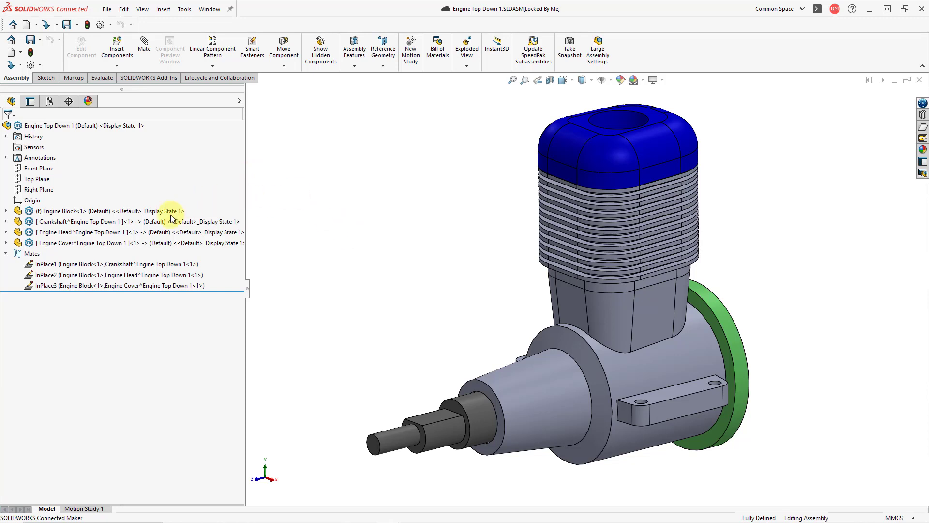
Locate the Derive Component Part command for the Crankshaft without running it.
click(149, 222)
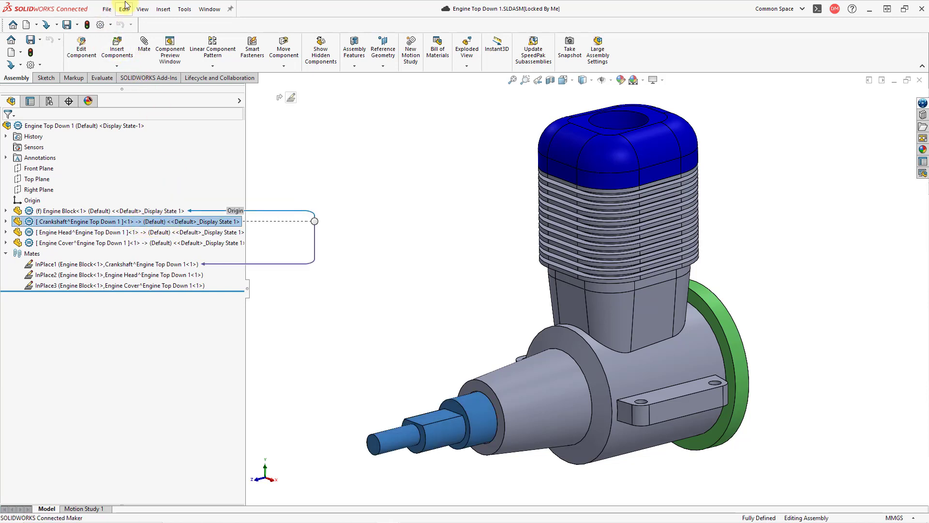
click(106, 9)
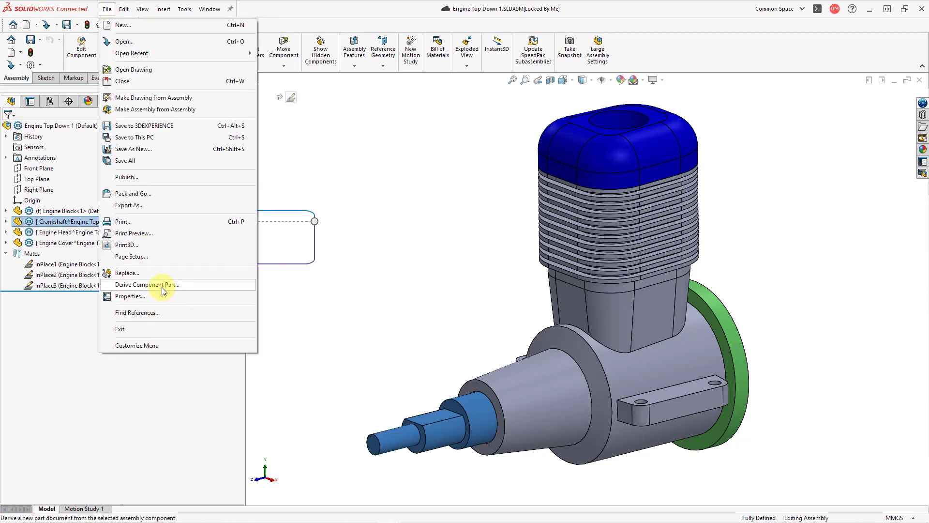
click(329, 307)
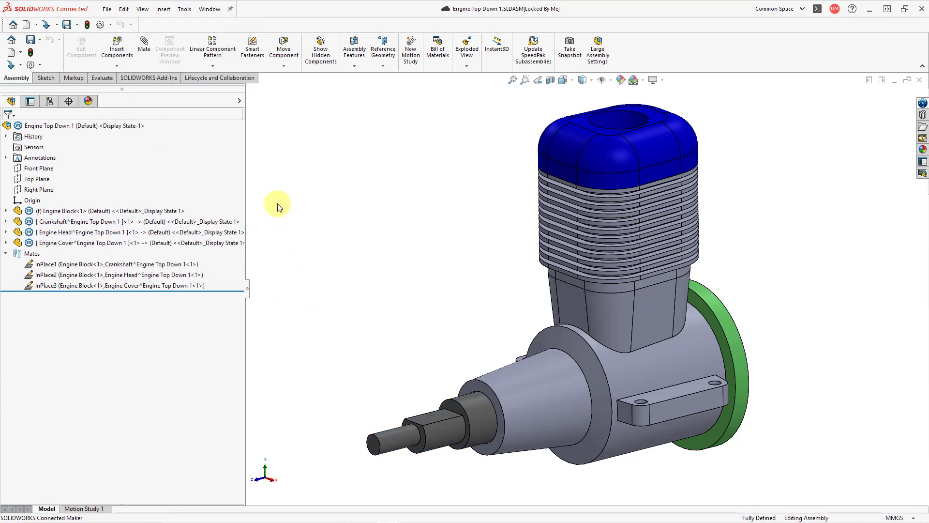
Create a new part and insert the Engine Block part into it, with locating by a Move/Copy feature turned off.
click(26, 25)
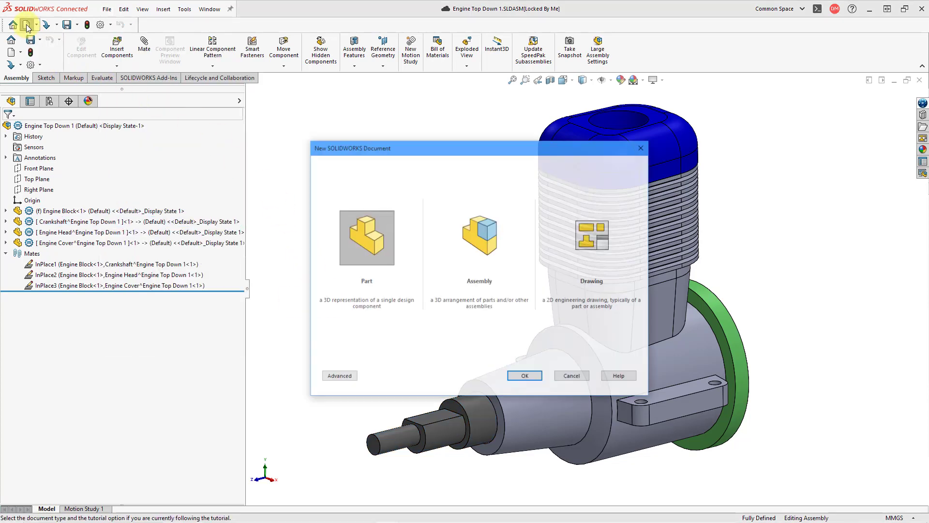
click(525, 377)
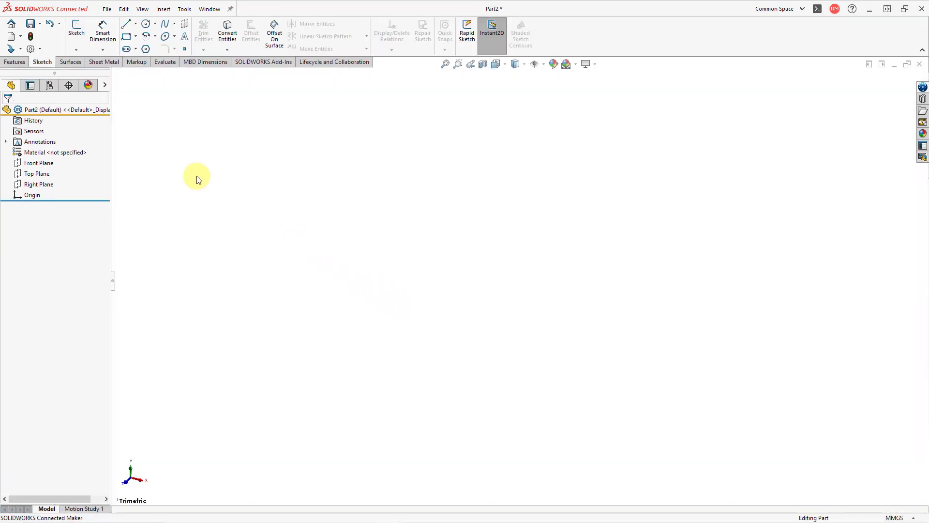
click(163, 9)
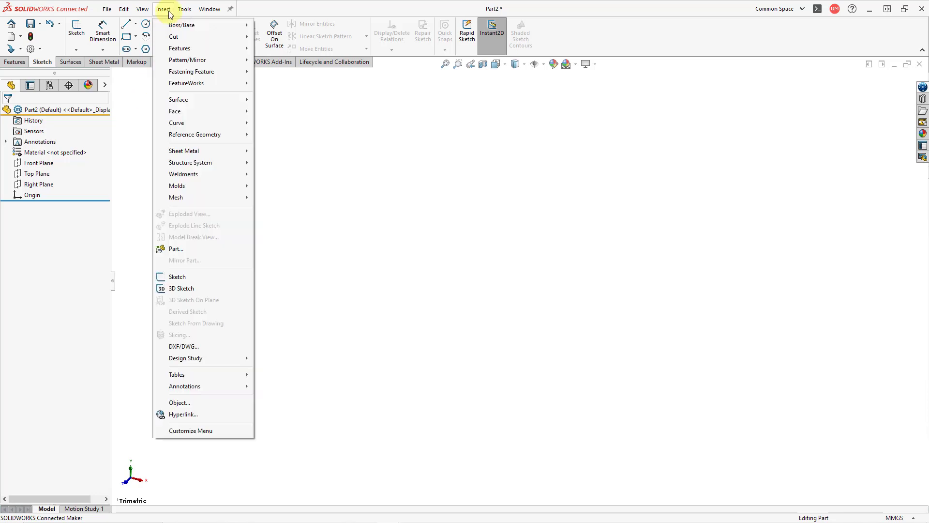
click(204, 250)
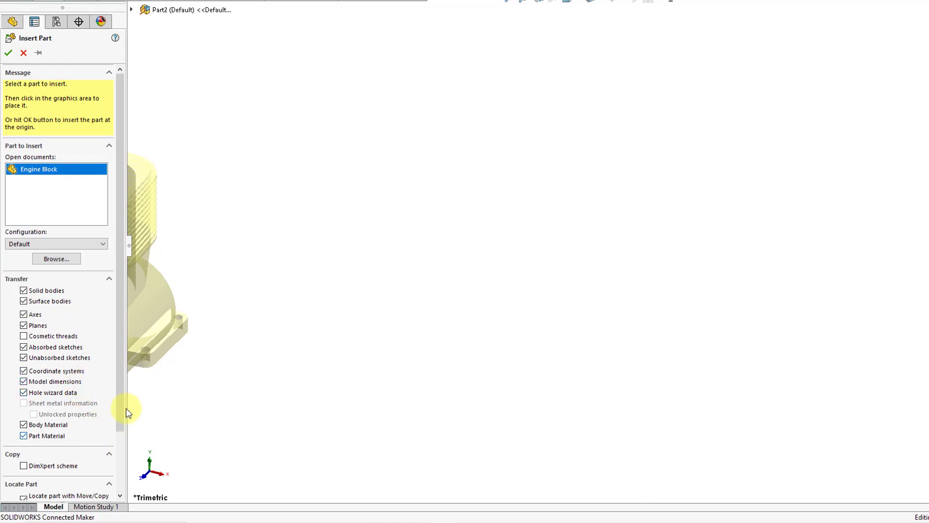
drag(118, 394, 118, 461)
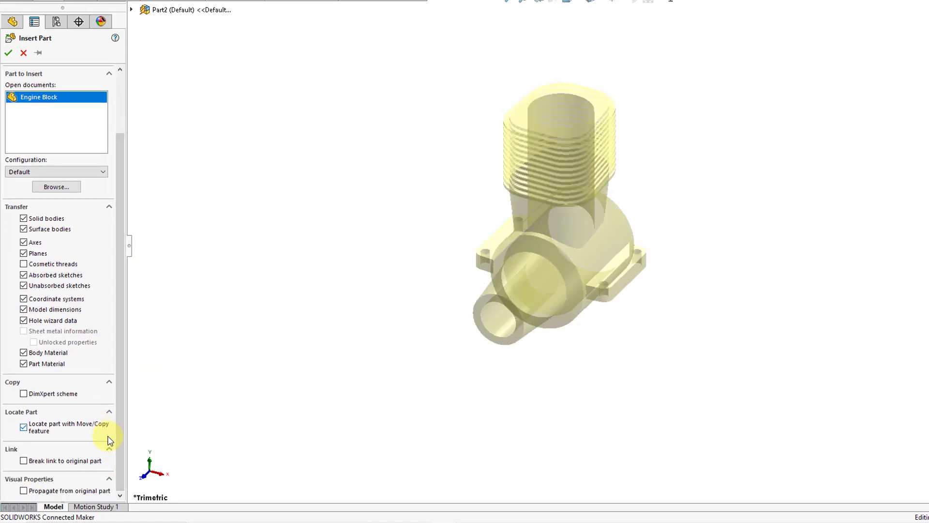
click(23, 427)
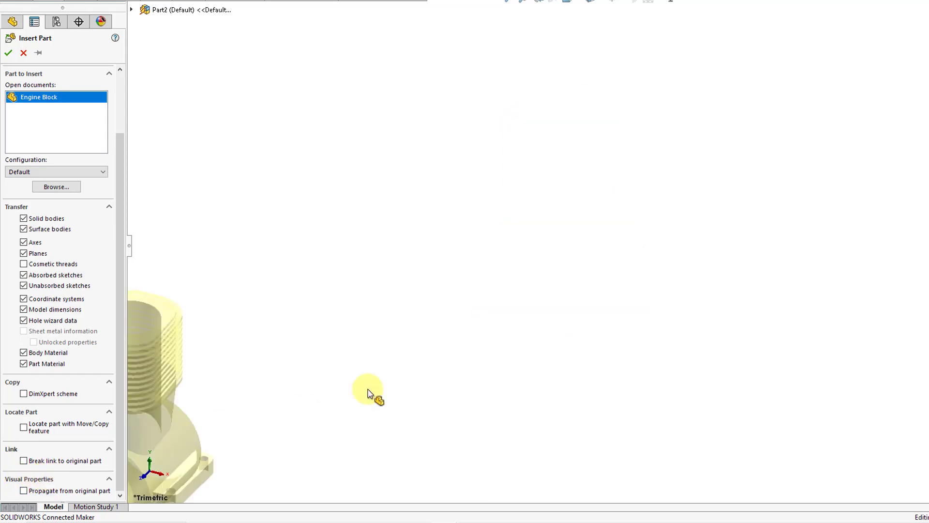
click(629, 254)
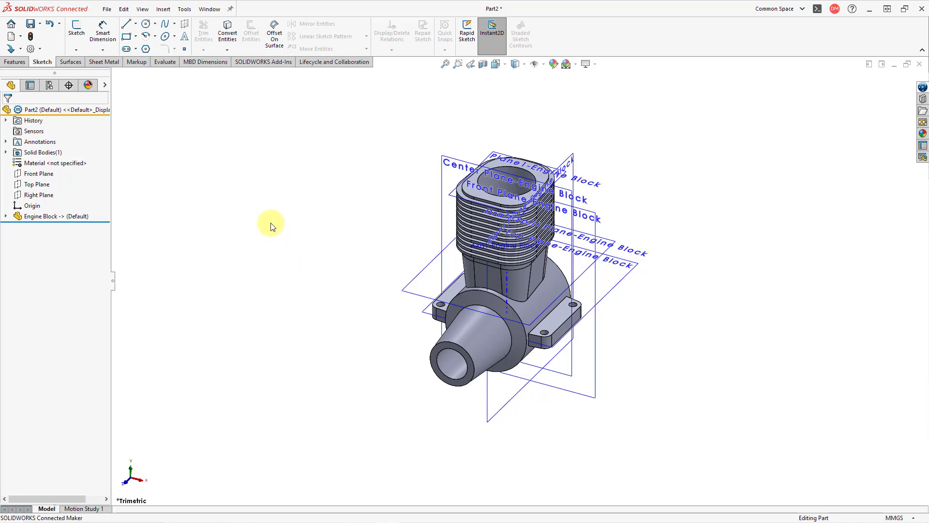
From the Engine Top Down 1 assembly, derive a new part from the Engine Block component at the origin, using the base part's units.
click(204, 13)
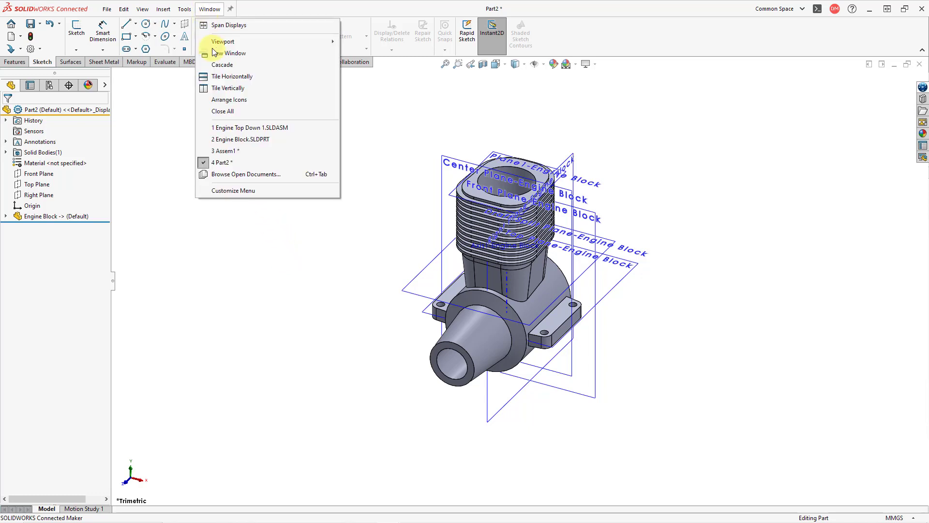
click(225, 129)
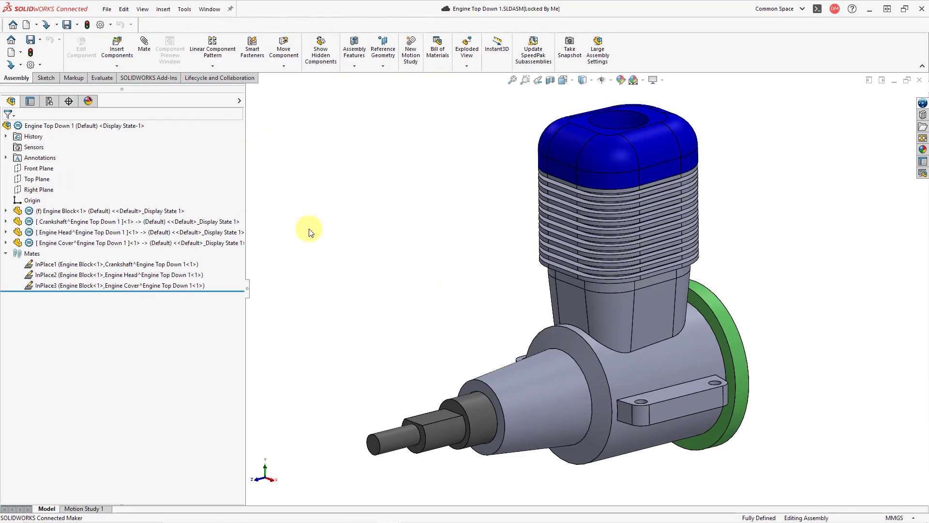
click(98, 212)
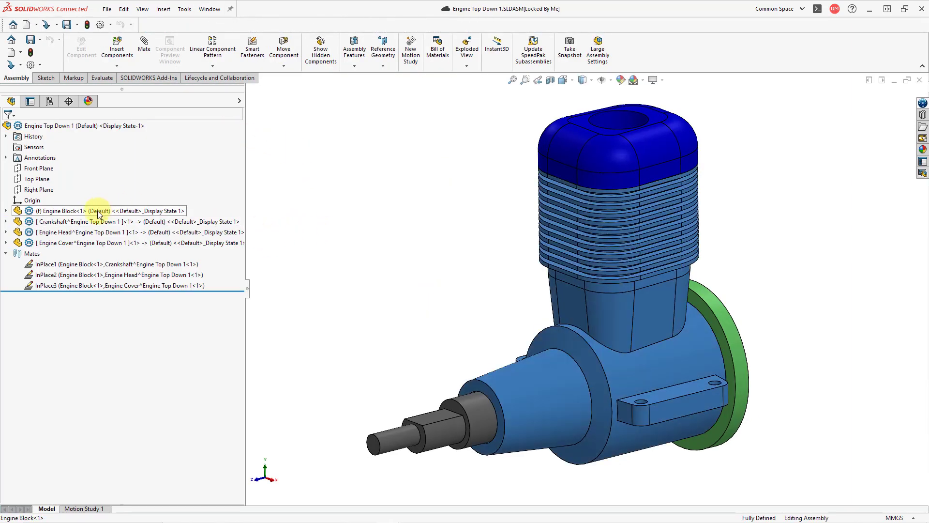
click(107, 9)
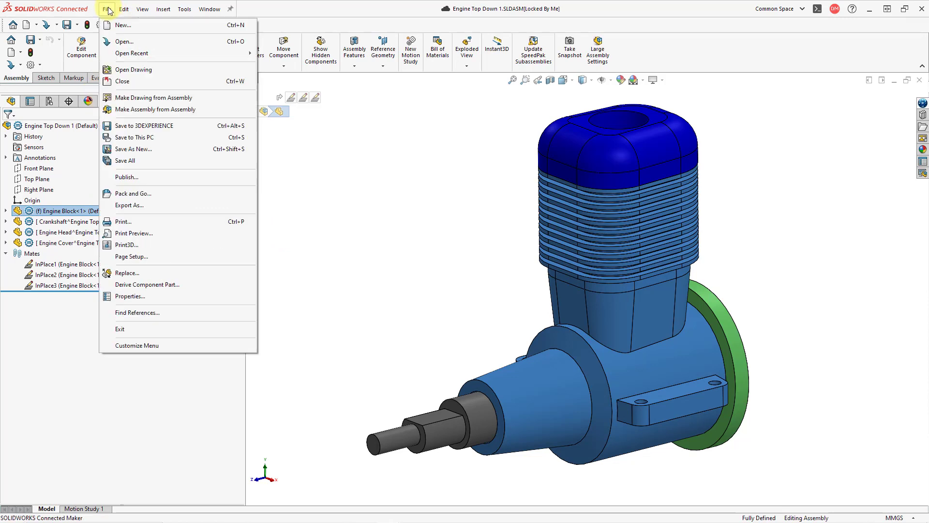
click(149, 285)
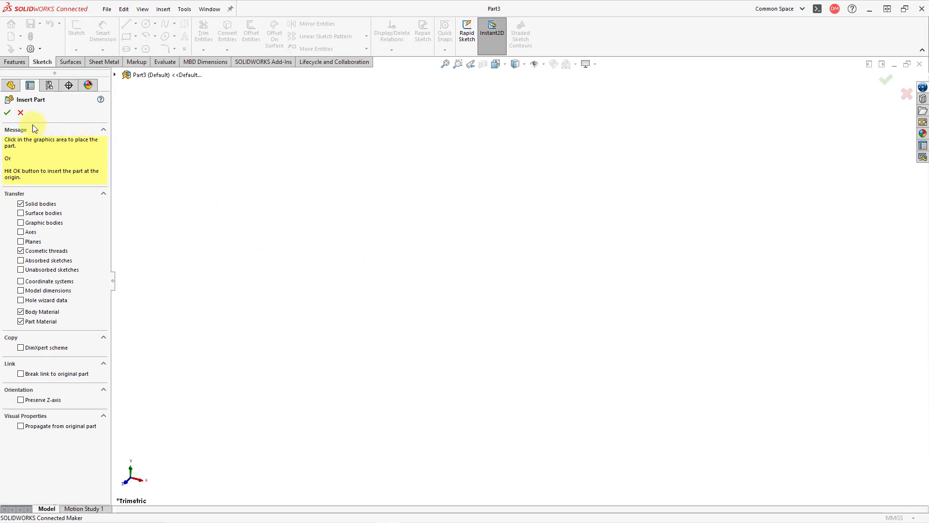
click(8, 113)
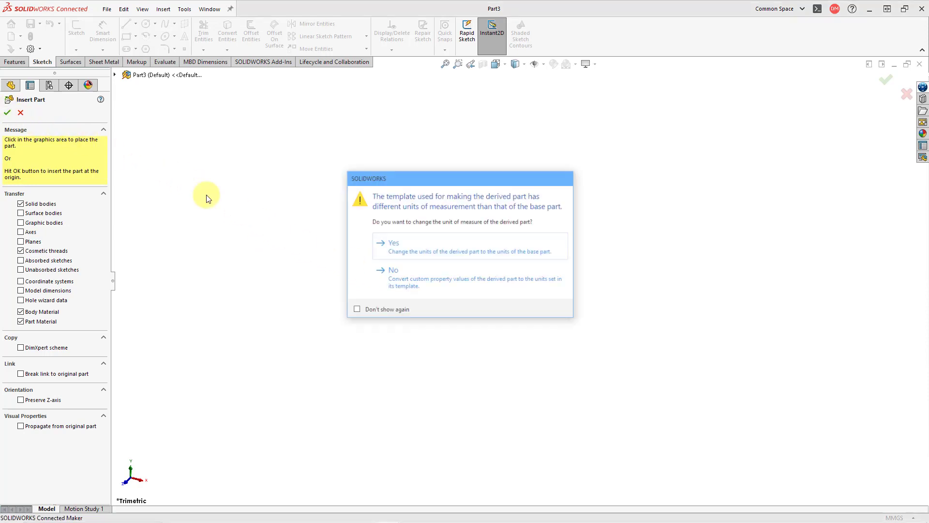
click(390, 243)
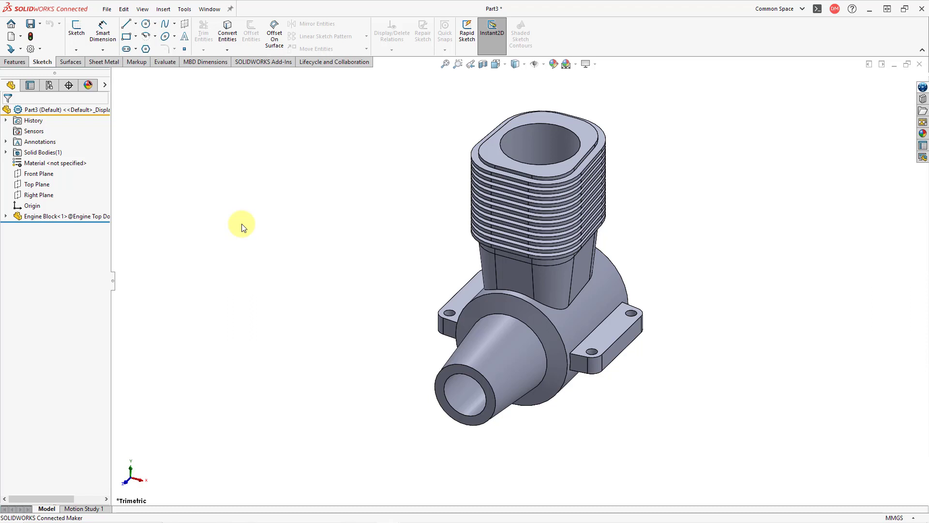
Switch back to the Engine Top Down 1 assembly.
click(209, 10)
click(245, 129)
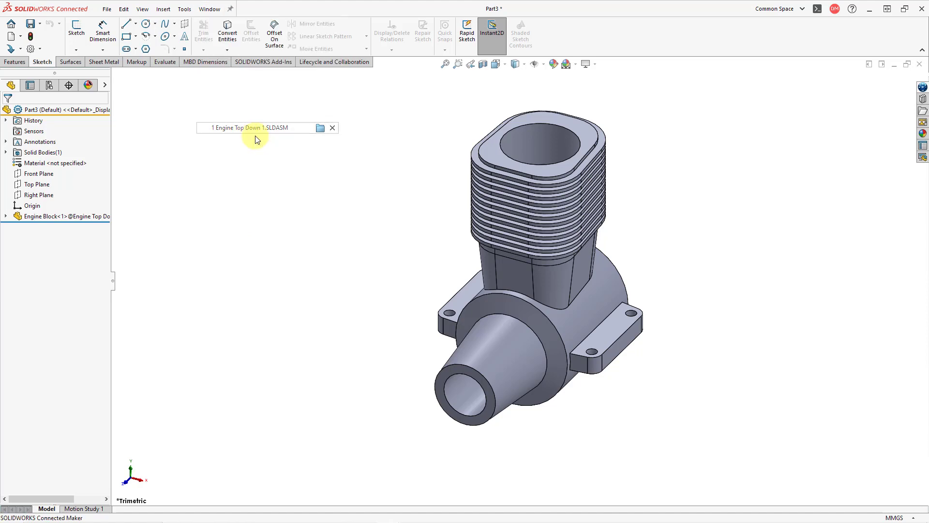